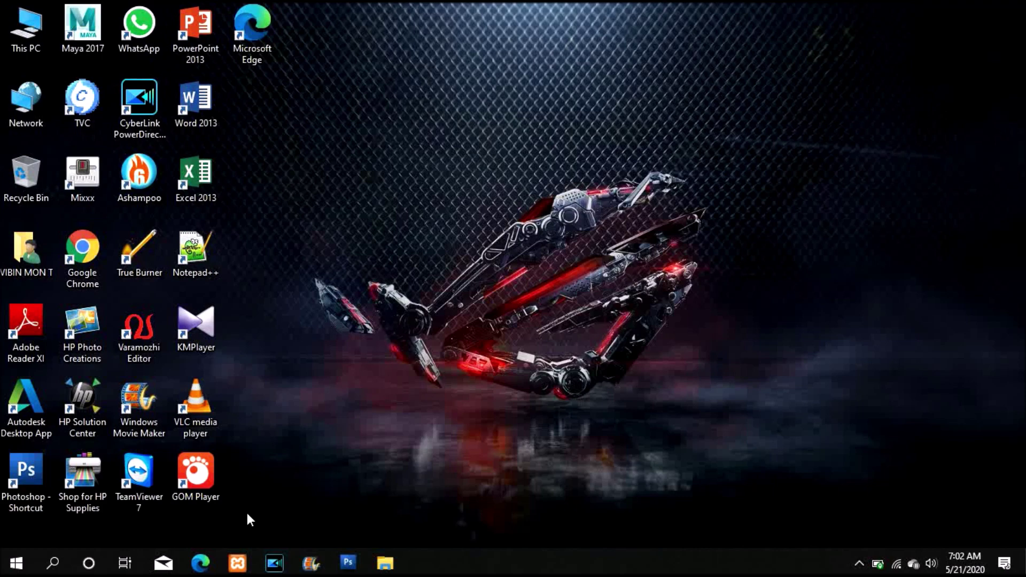
# - Switch to Microsoft Edge and search Google for "powerdirector for windows"
pyautogui.click(201, 563)
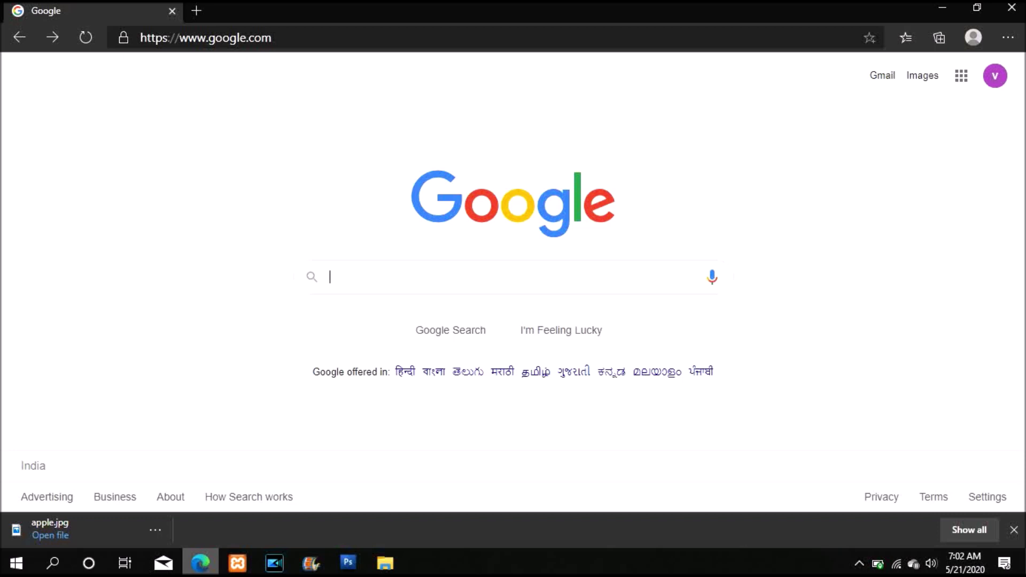
pyautogui.write('power')
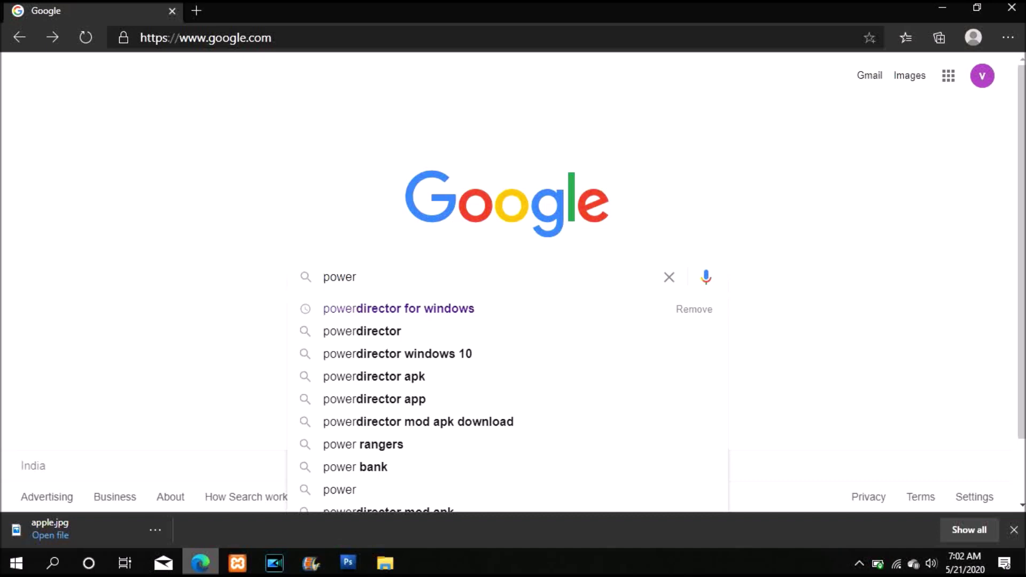
pyautogui.press('Down')
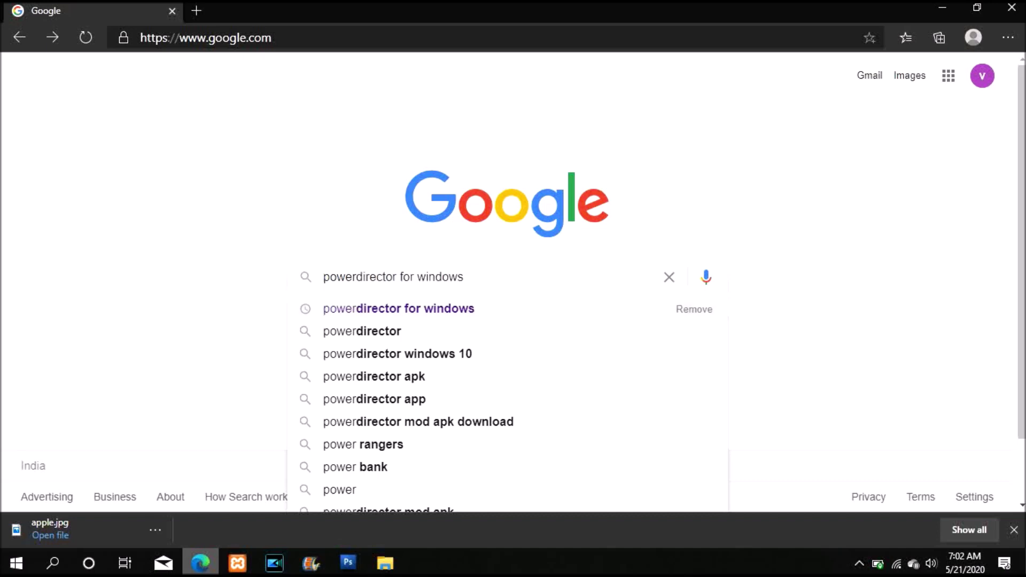
pyautogui.press('Return')
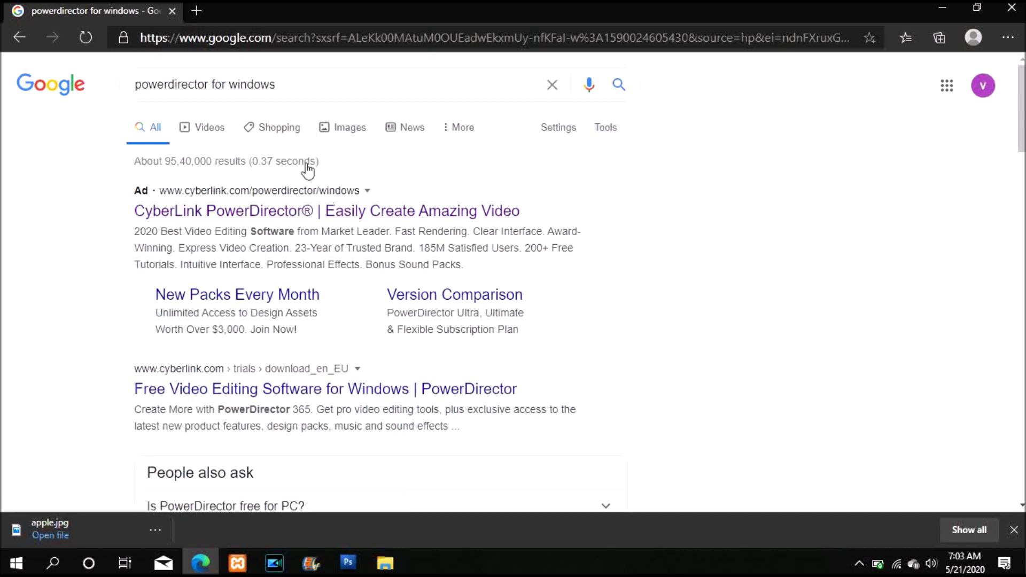
# - Open CyberLink's PowerDirector product page from the search results and examine its download and purchase options
pyautogui.click(265, 217)
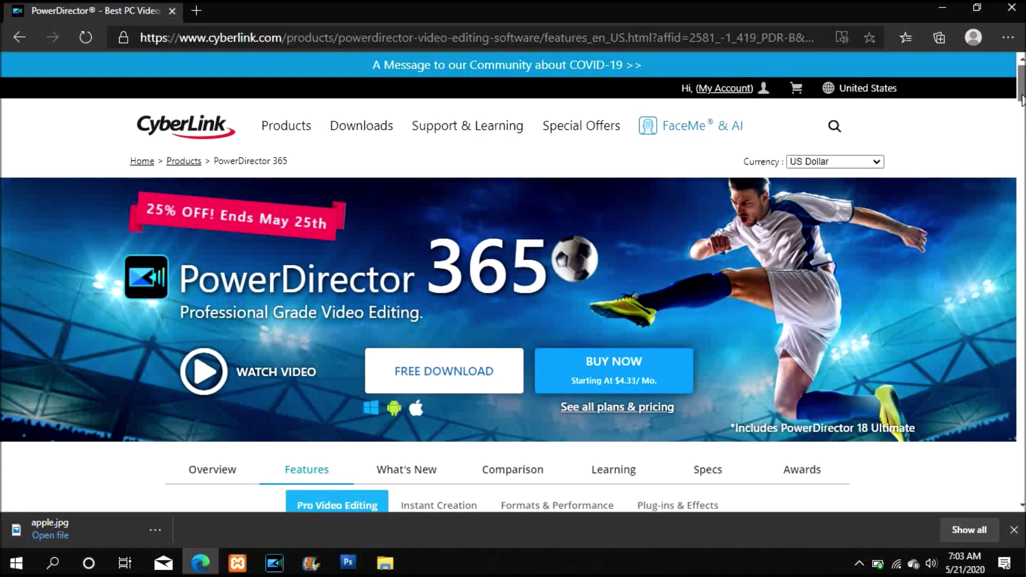
pyautogui.scroll(-3, 1021, 113)
pyautogui.scroll(-3, 1021, 113)
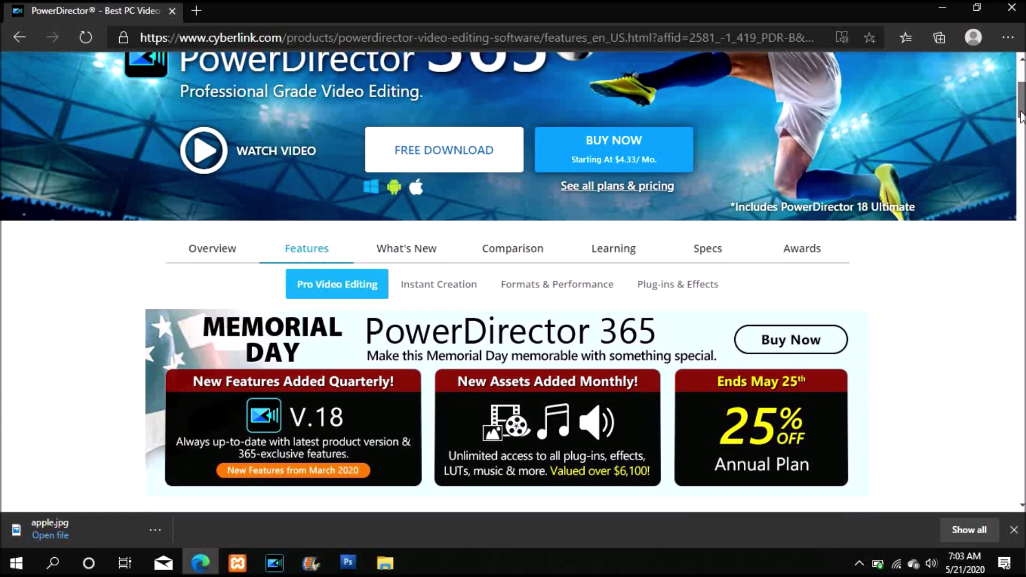
pyautogui.moveTo(1021, 128); pyautogui.dragTo(1019, 102)
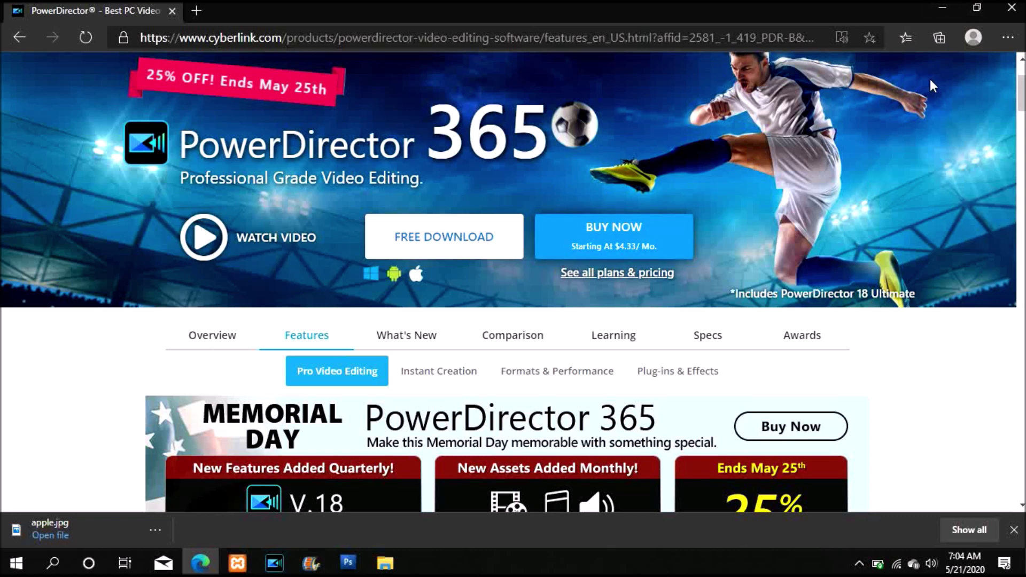
# - Minimize the browser, launch CyberLink PowerDirector and enter Full Mode
pyautogui.click(941, 7)
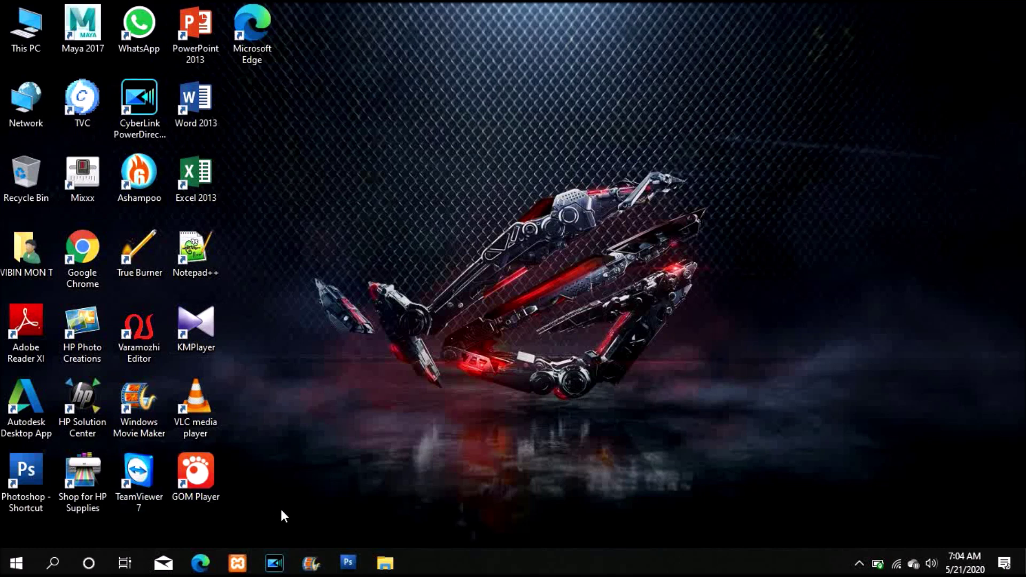
pyautogui.doubleClick(150, 126)
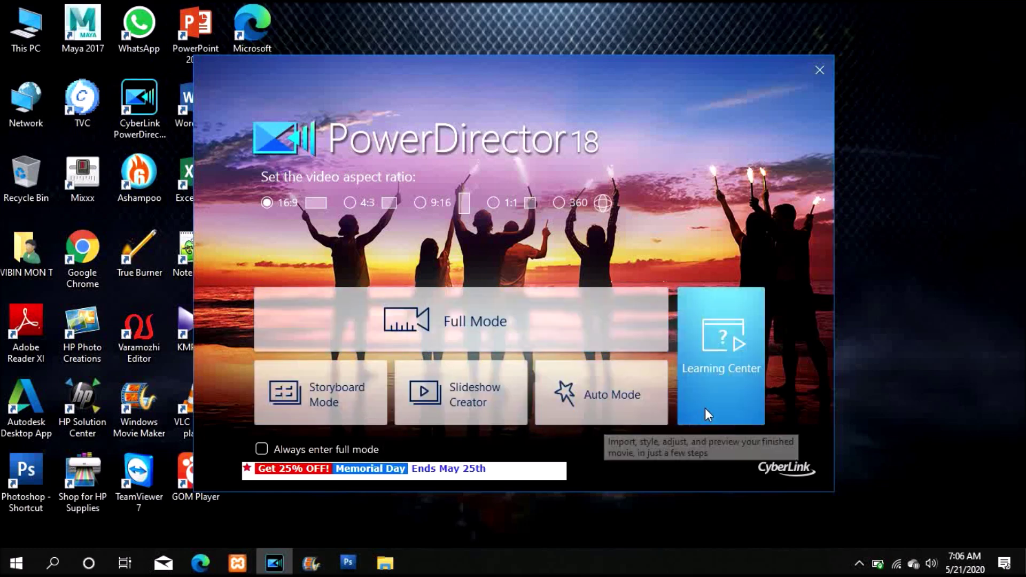
pyautogui.click(475, 319)
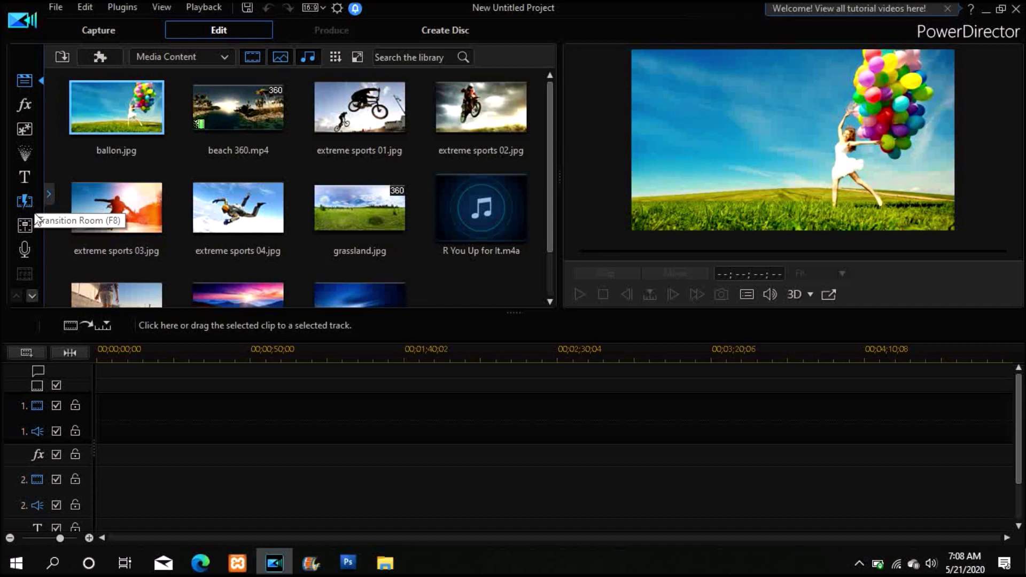
# - Look through the list of editing rooms and the Capture workspace, and return to the Edit workspace
pyautogui.click(33, 297)
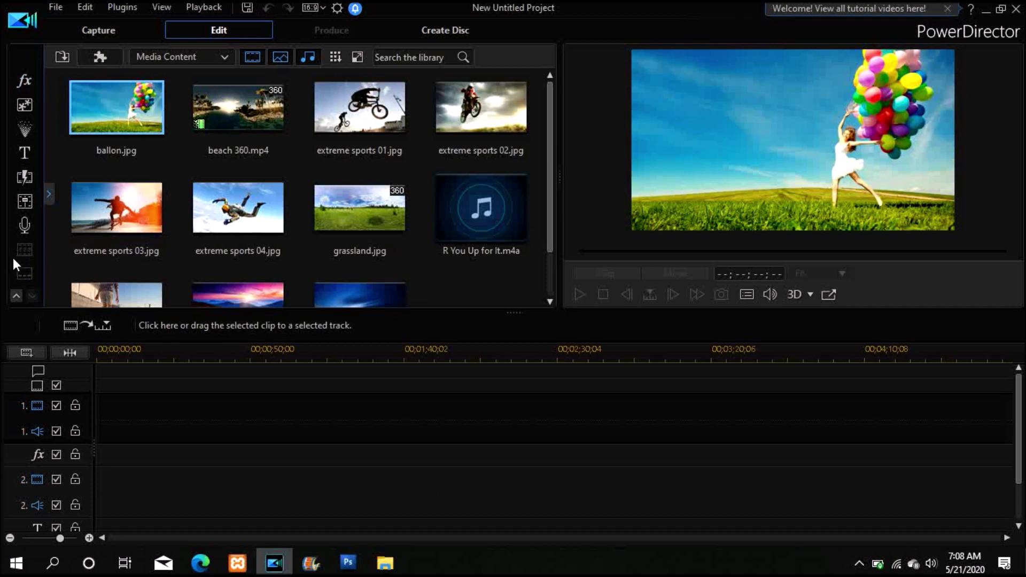
pyautogui.click(15, 292)
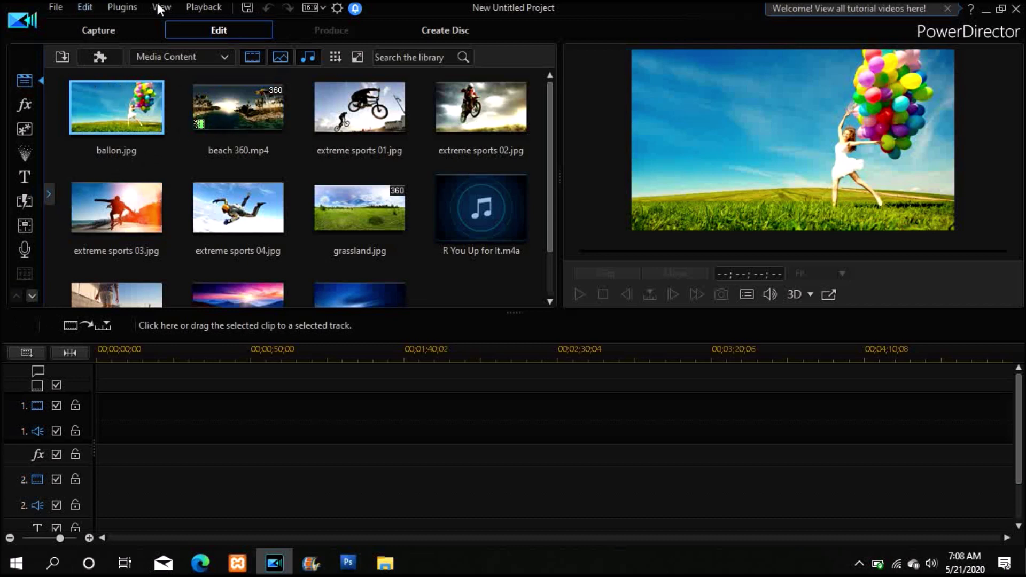
pyautogui.click(107, 30)
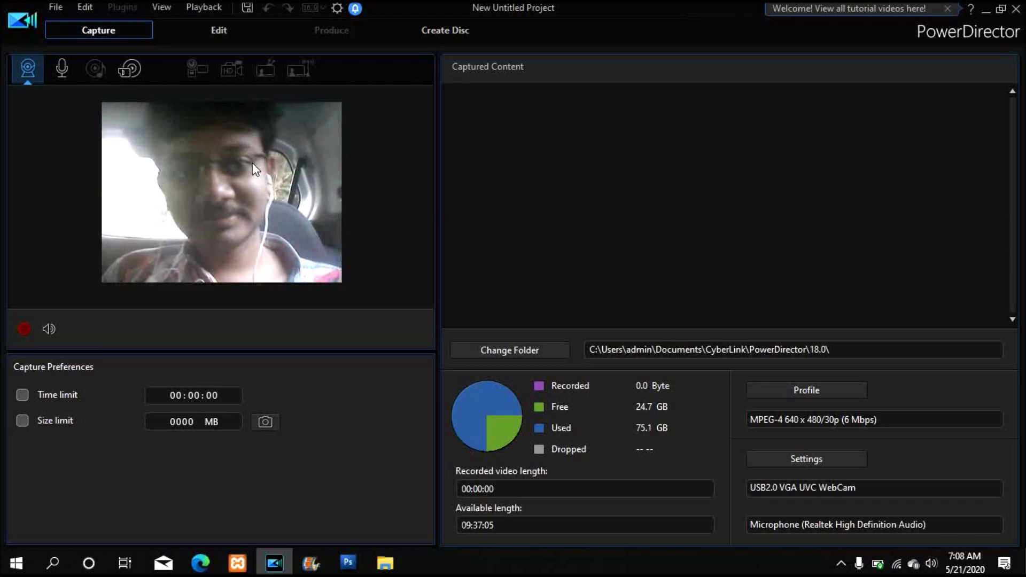
pyautogui.click(232, 30)
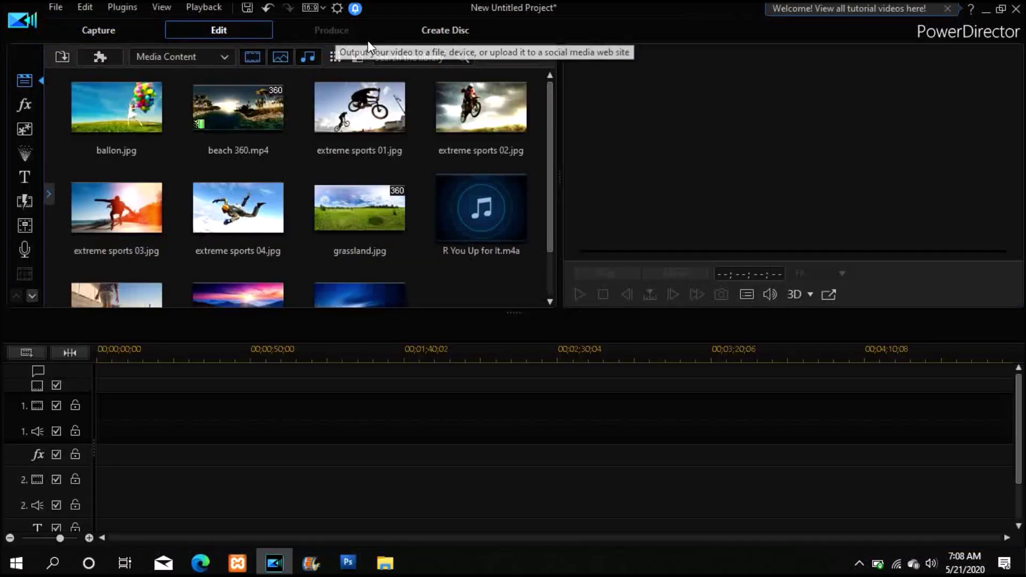
pyautogui.click(438, 105)
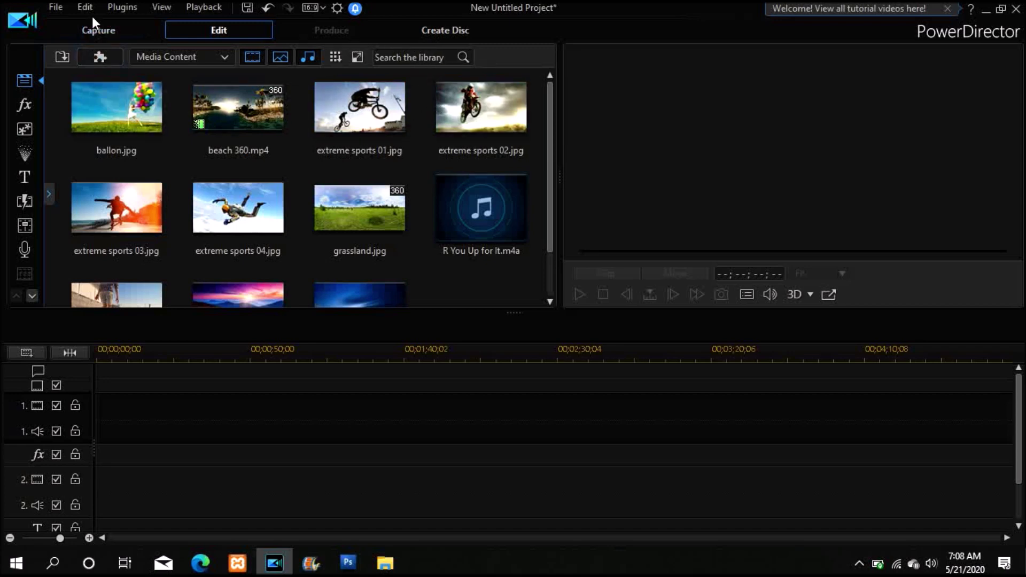
# - Import the video file 20190208_122355 from the Videos folder into the media library
pyautogui.click(63, 7)
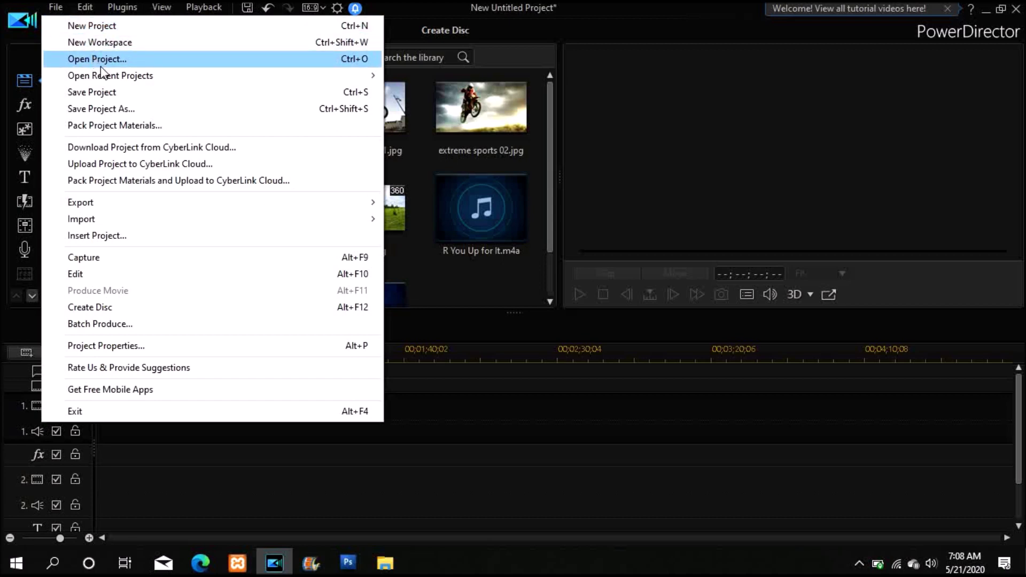
pyautogui.moveTo(108, 219)
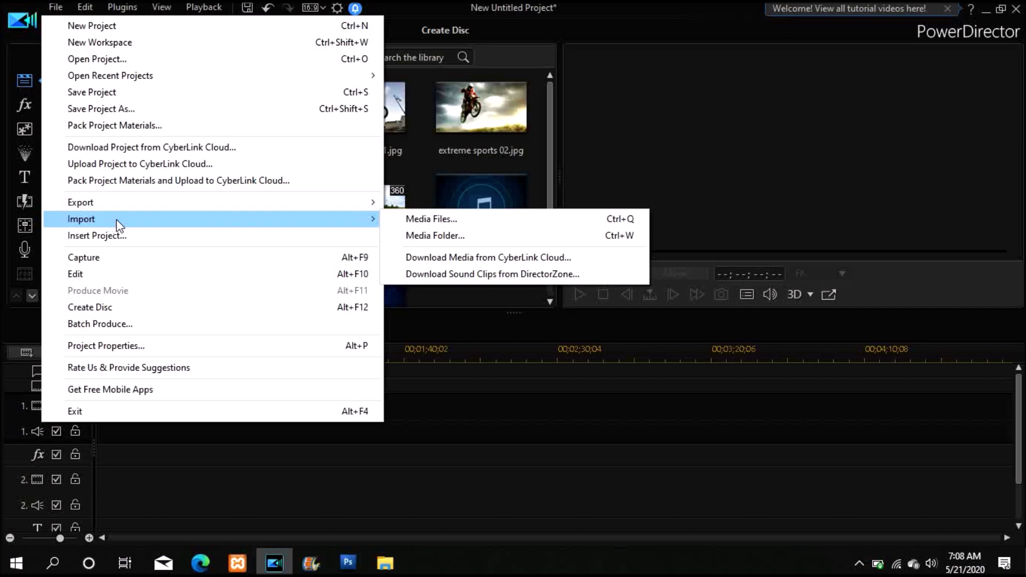
pyautogui.click(418, 223)
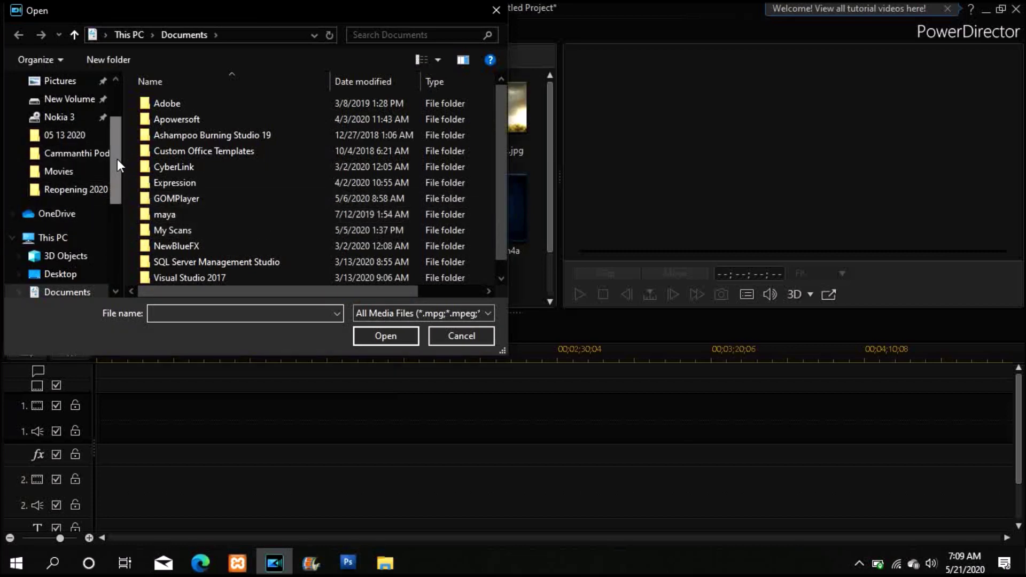
pyautogui.moveTo(117, 159); pyautogui.dragTo(117, 142)
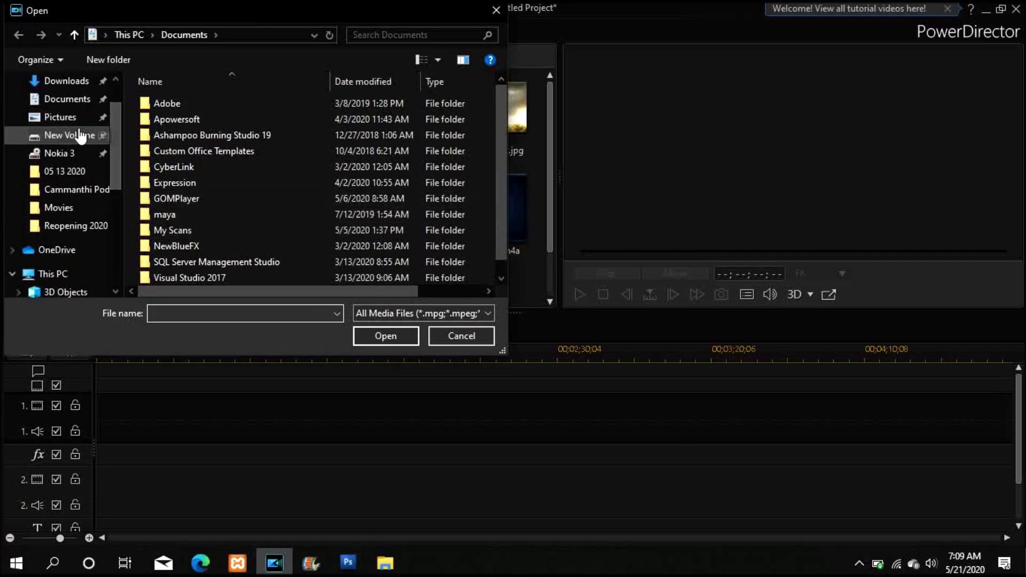
pyautogui.moveTo(111, 133); pyautogui.dragTo(109, 191)
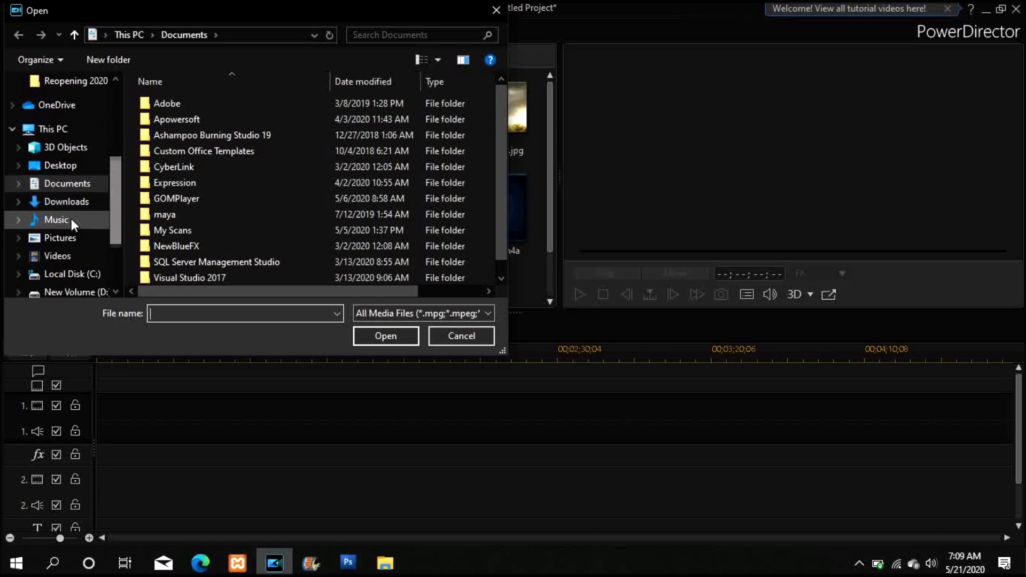
pyautogui.click(68, 257)
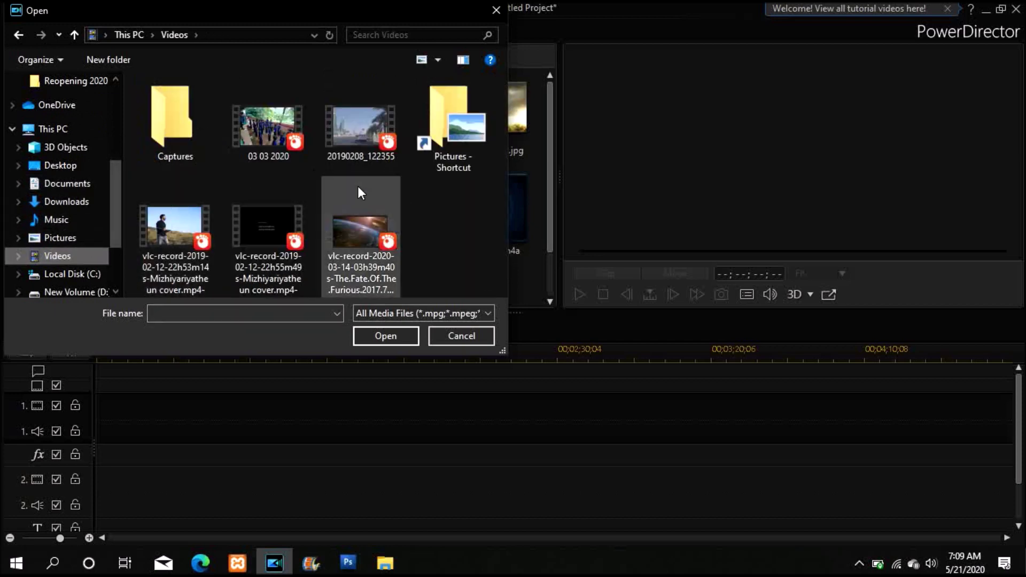
pyautogui.click(360, 134)
pyautogui.click(386, 336)
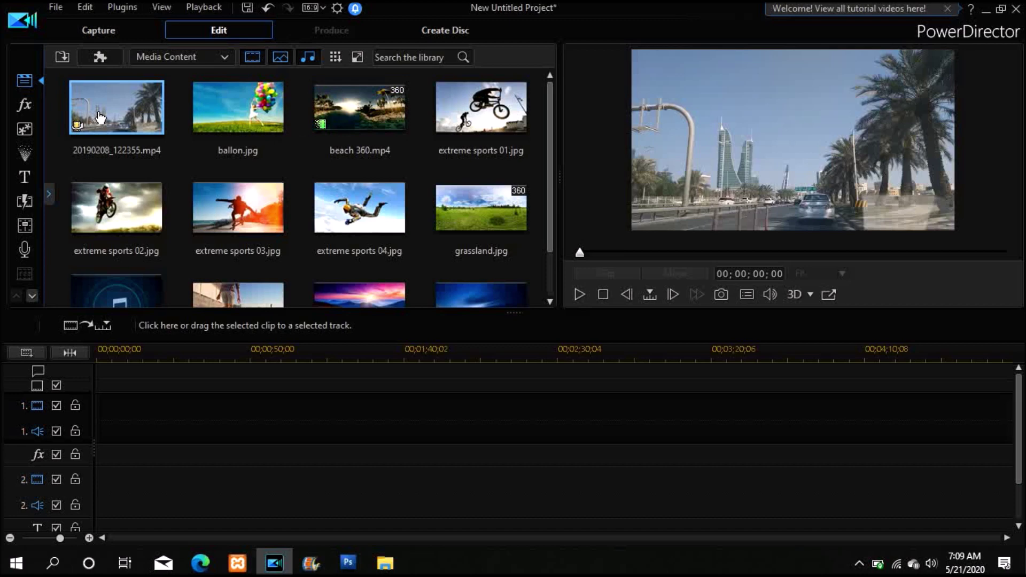
# - Place 20190208_122355.mp4 at the start of video track 1 and remove it from the timeline
pyautogui.moveTo(103, 119)
pyautogui.mouseDown()
pyautogui.moveTo(108, 280)
pyautogui.moveTo(139, 385)
pyautogui.moveTo(126, 410)
pyautogui.moveTo(96, 408)
pyautogui.moveTo(97, 436)
pyautogui.mouseUp()
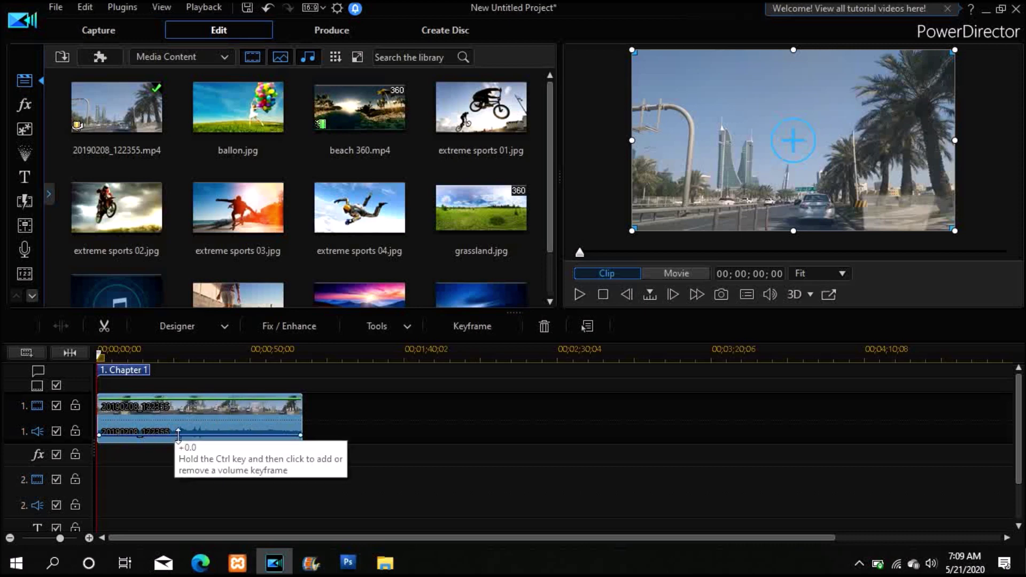
pyautogui.rightClick(221, 436)
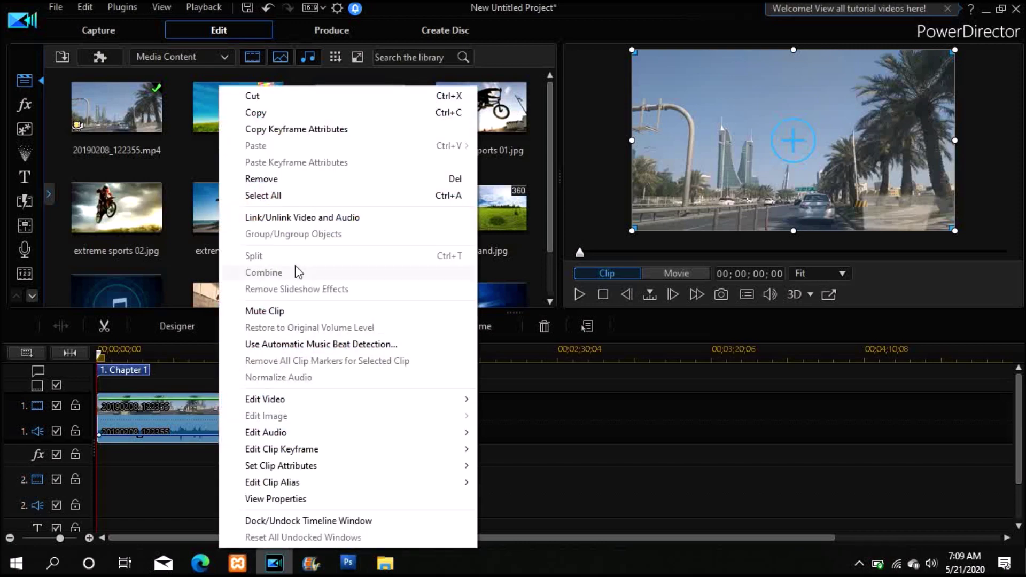
pyautogui.click(311, 179)
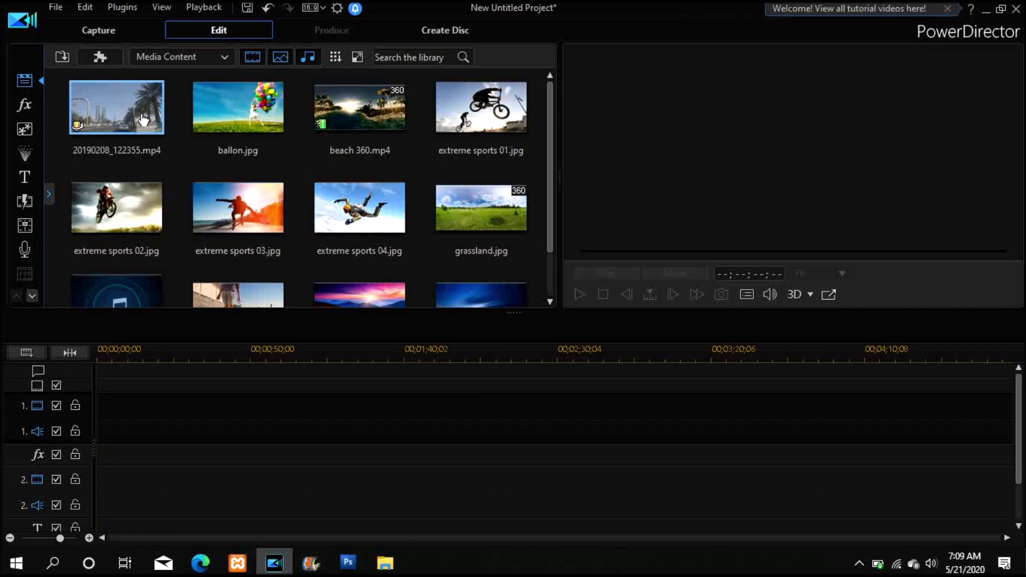
# - Place 20190208_122355.mp4 on video track 1 about 9 seconds in, and toggle track 1's audio off and back on
pyautogui.moveTo(142, 119); pyautogui.dragTo(124, 420)
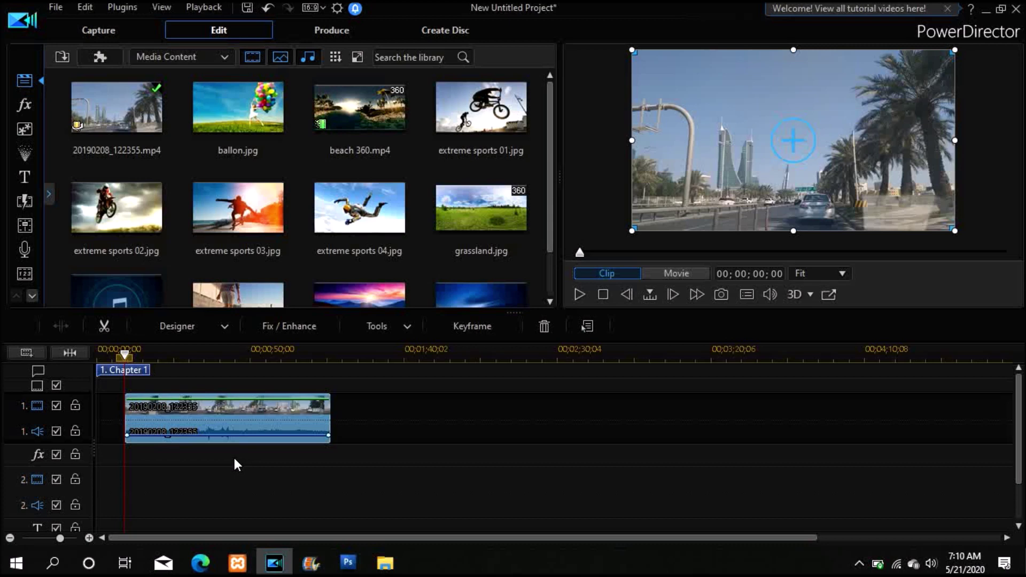
pyautogui.click(56, 430)
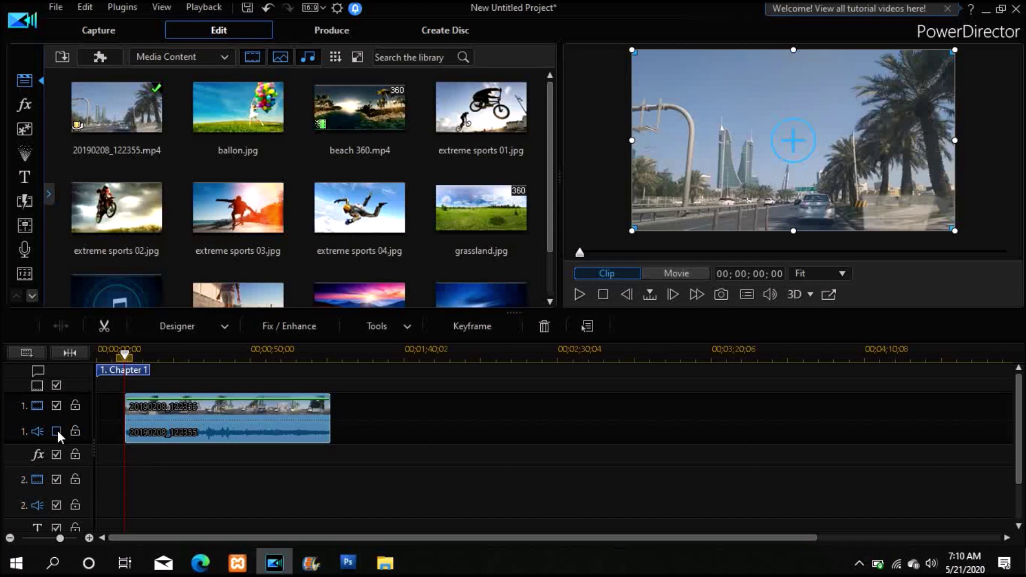
pyautogui.click(57, 431)
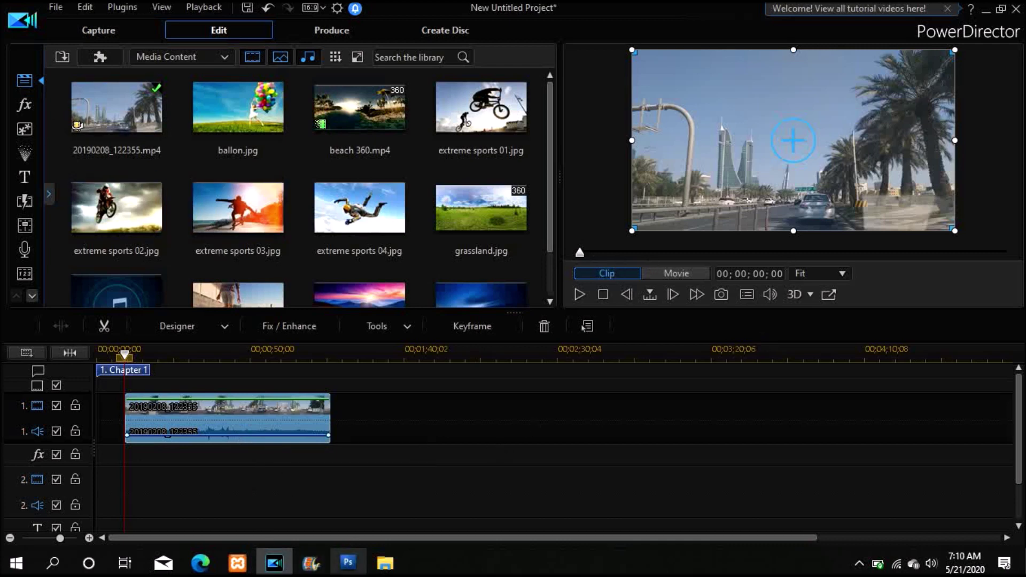
# - Import the apple image from the Downloads folder in File Explorer into PowerDirector's media library
pyautogui.click(394, 562)
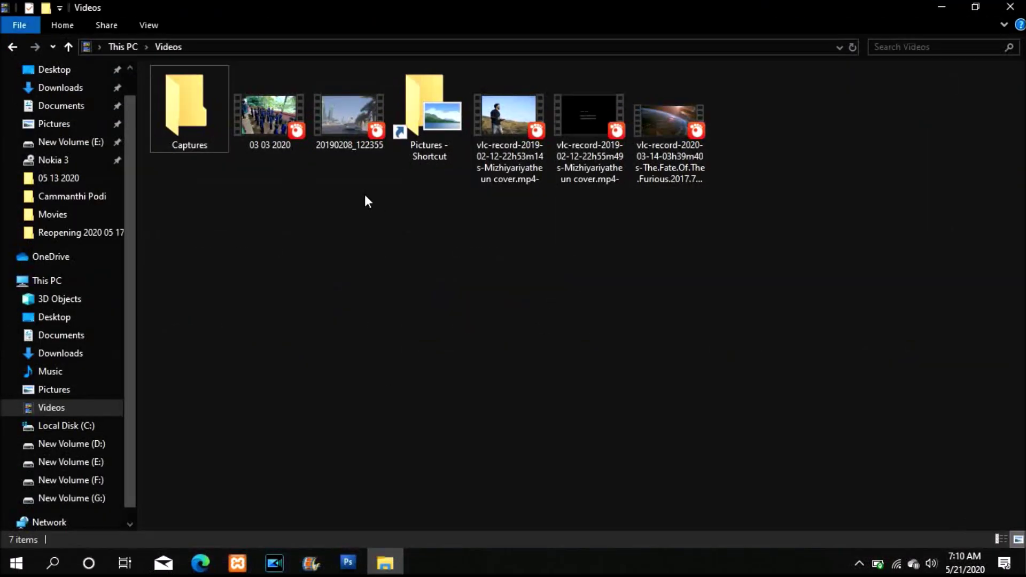
pyautogui.moveTo(126, 248); pyautogui.dragTo(130, 225)
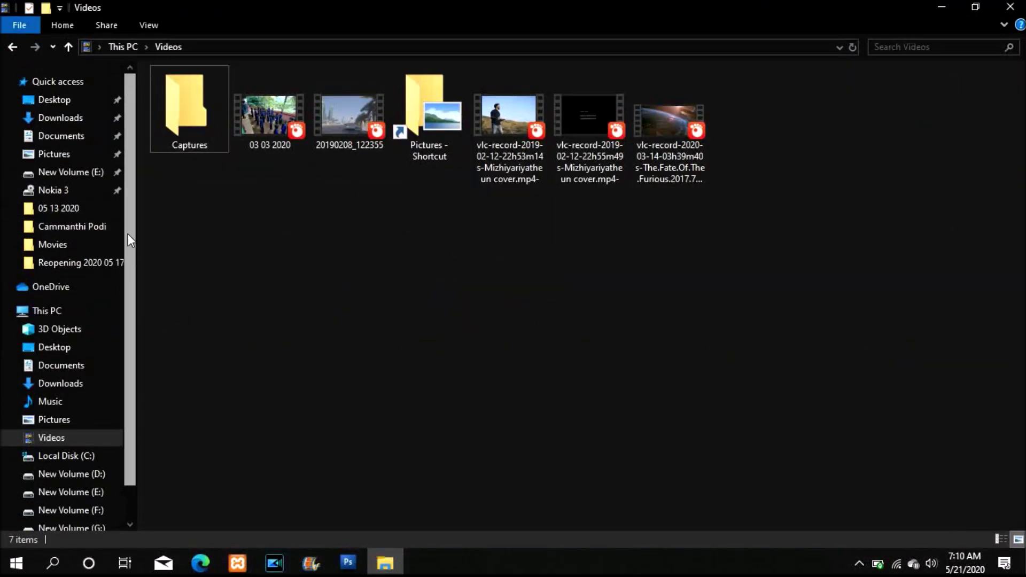
pyautogui.click(79, 118)
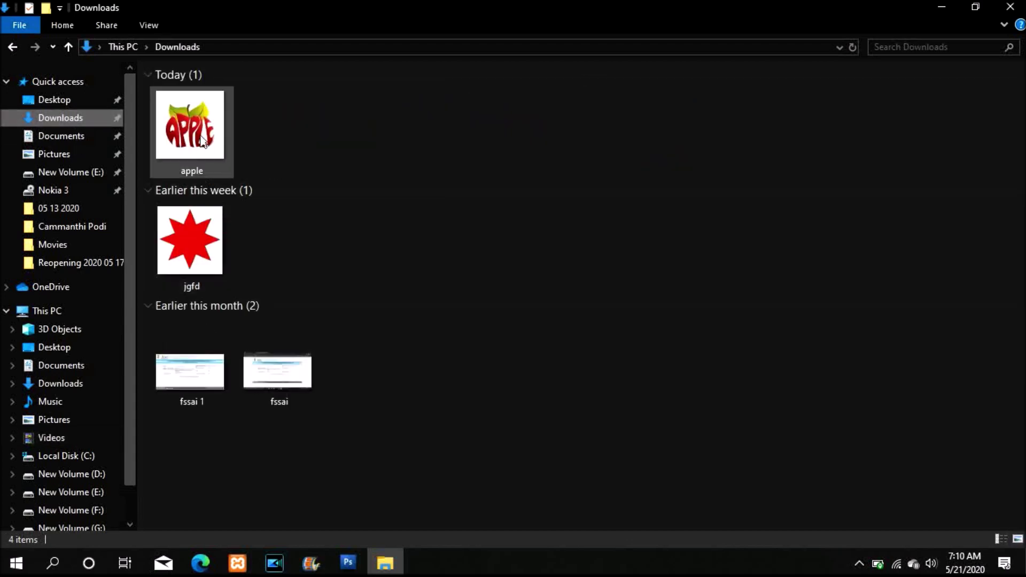
pyautogui.click(202, 140)
pyautogui.moveTo(202, 140); pyautogui.dragTo(142, 246)
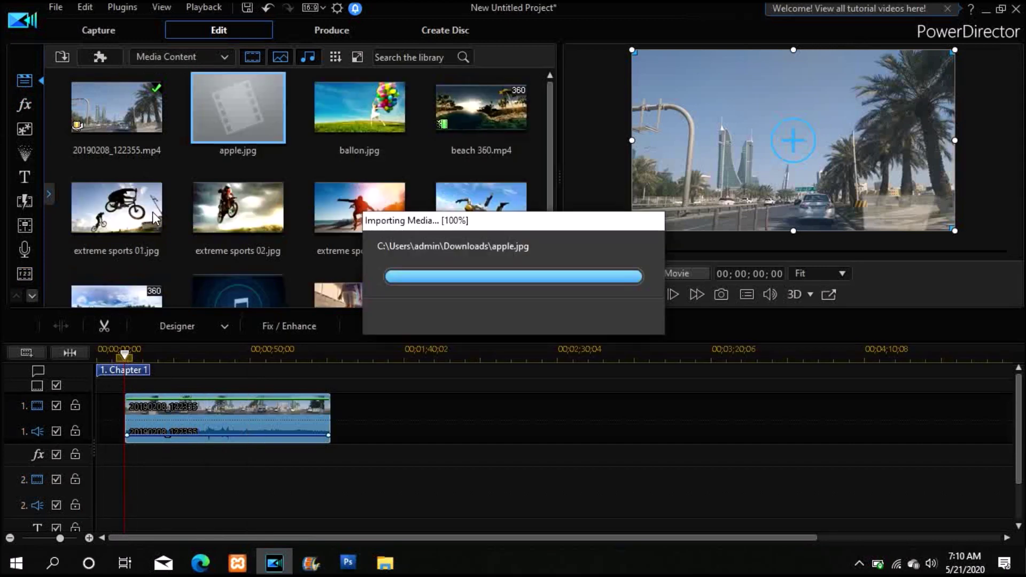
# - Place apple.jpg at the start of video track 1 and extend it to about 9 seconds so it meets the video clip
pyautogui.moveTo(223, 136); pyautogui.dragTo(108, 409)
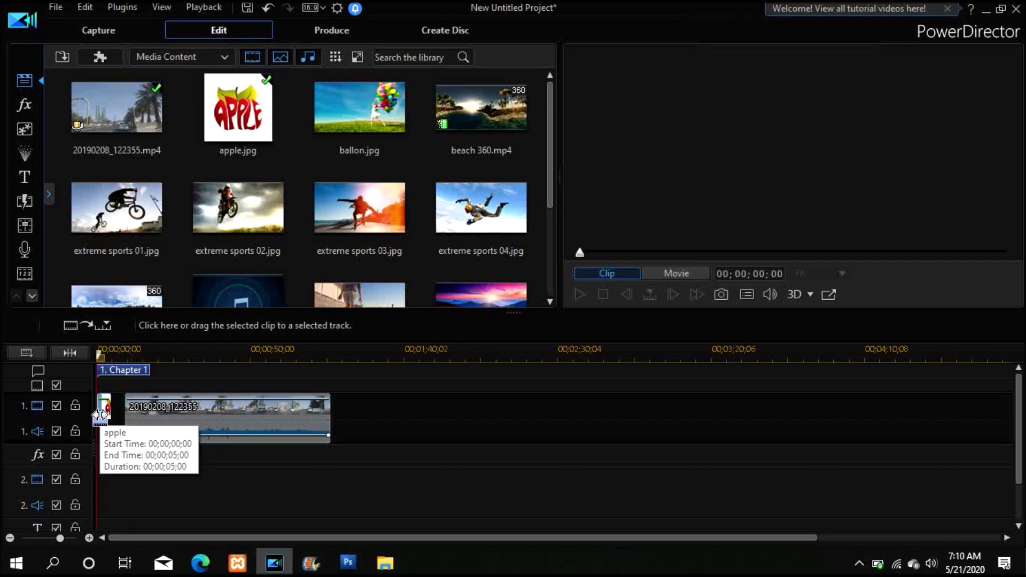
pyautogui.moveTo(110, 409); pyautogui.dragTo(123, 408)
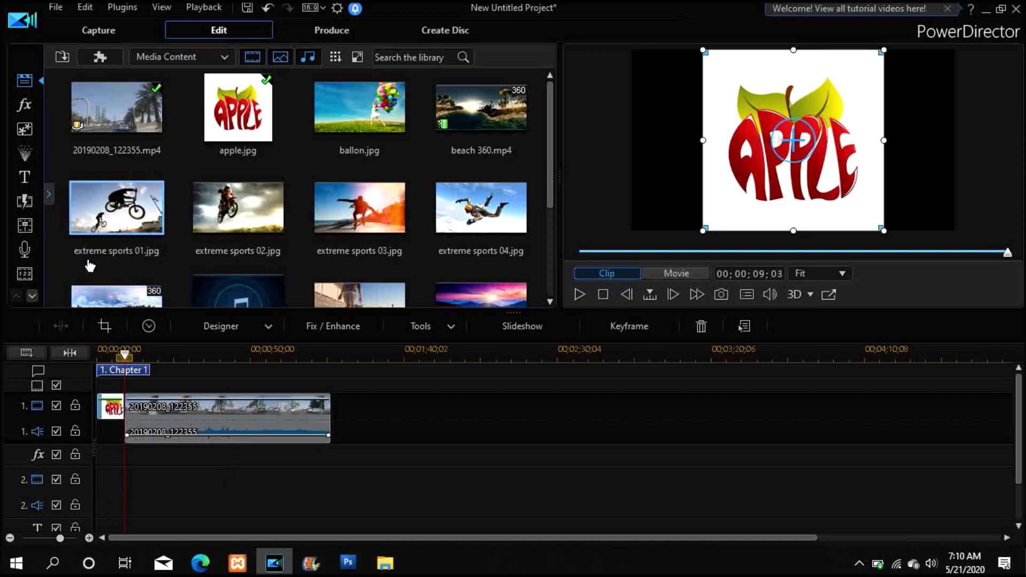
# - Insert the Wave text-only title at the start of video track 1, ahead of the apple image
pyautogui.click(26, 176)
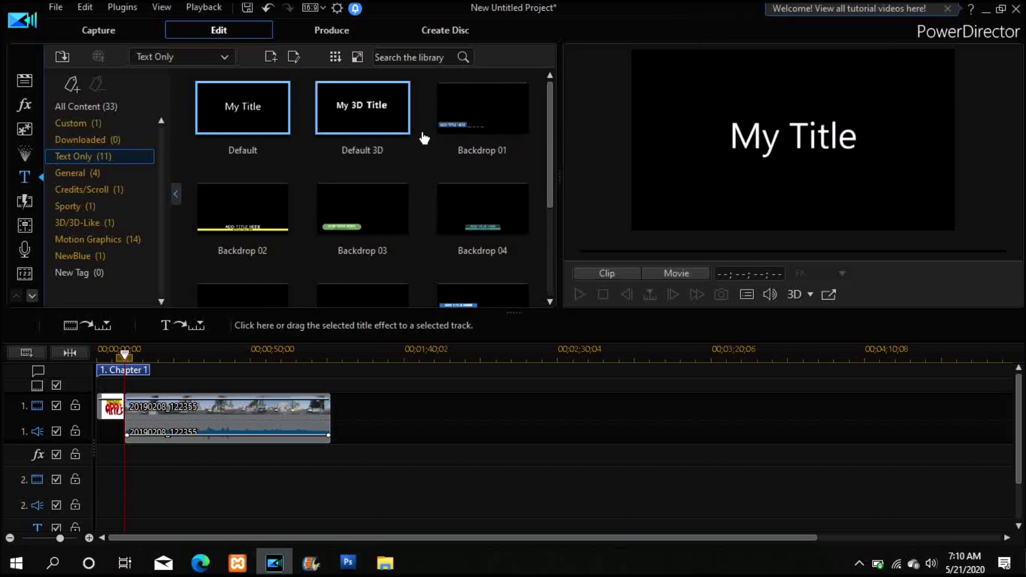
pyautogui.click(374, 113)
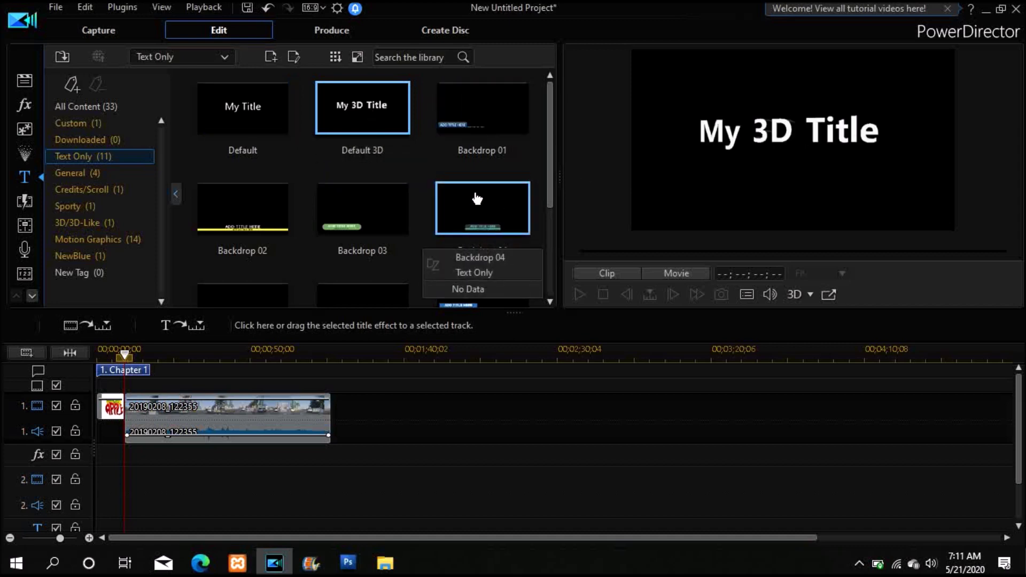
pyautogui.moveTo(550, 136); pyautogui.dragTo(555, 146)
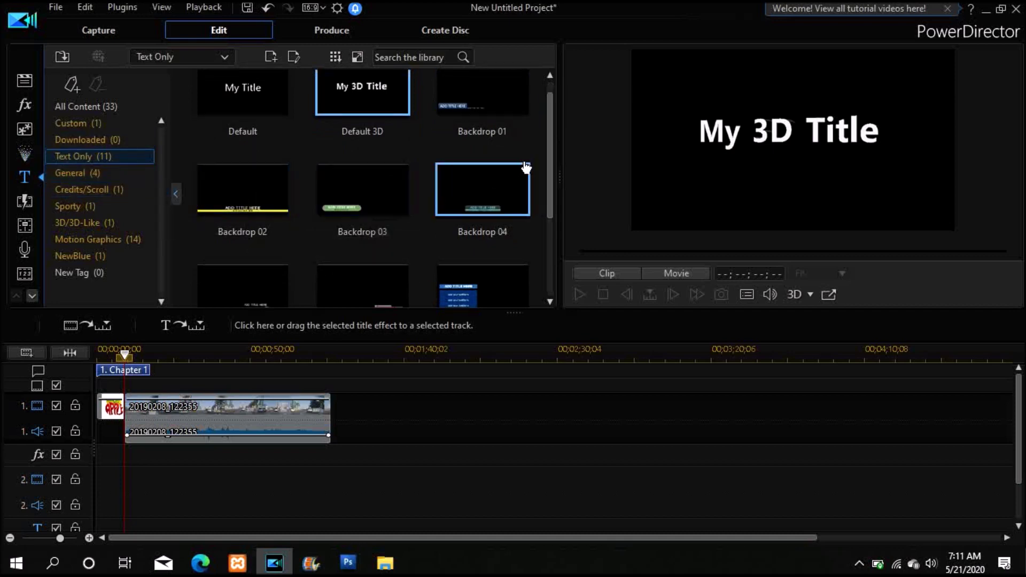
pyautogui.moveTo(550, 164); pyautogui.dragTo(548, 230)
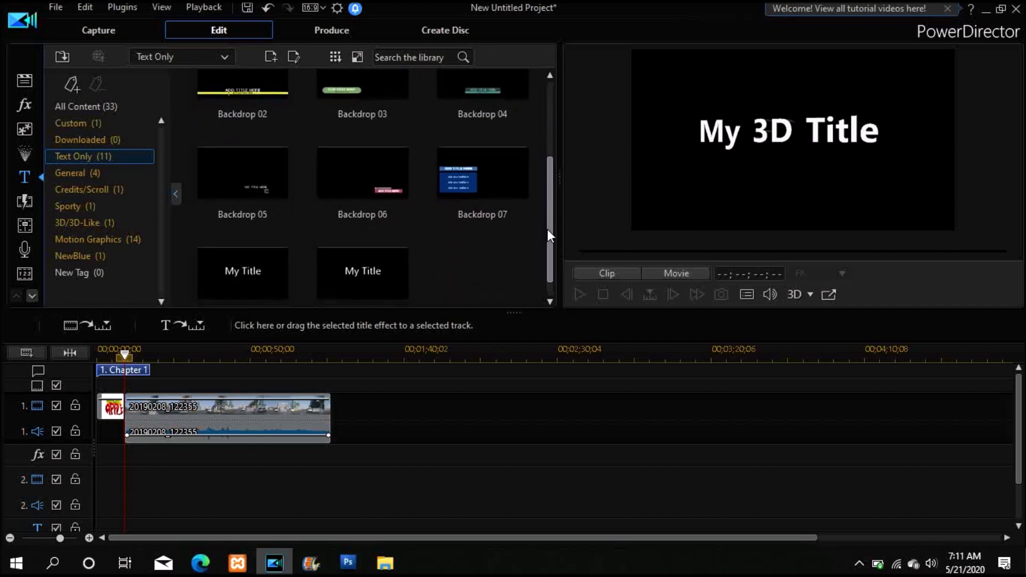
pyautogui.click(258, 260)
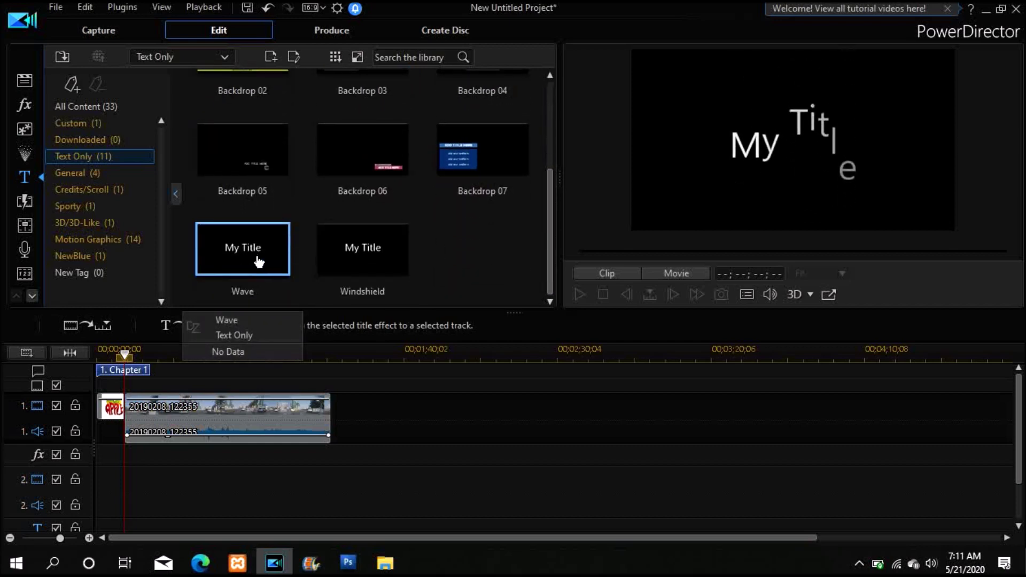
pyautogui.moveTo(243, 277); pyautogui.dragTo(101, 415)
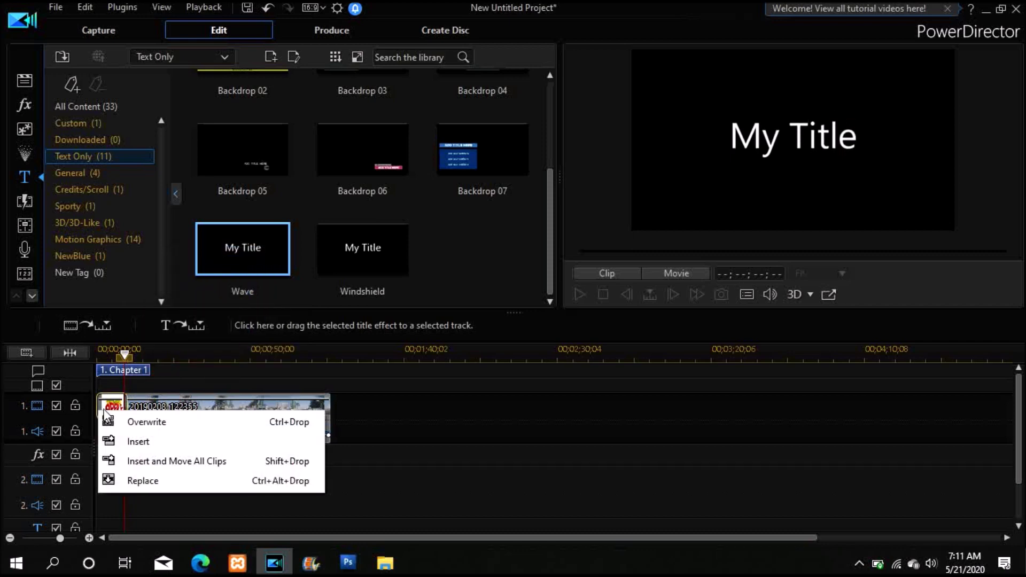
pyautogui.click(134, 442)
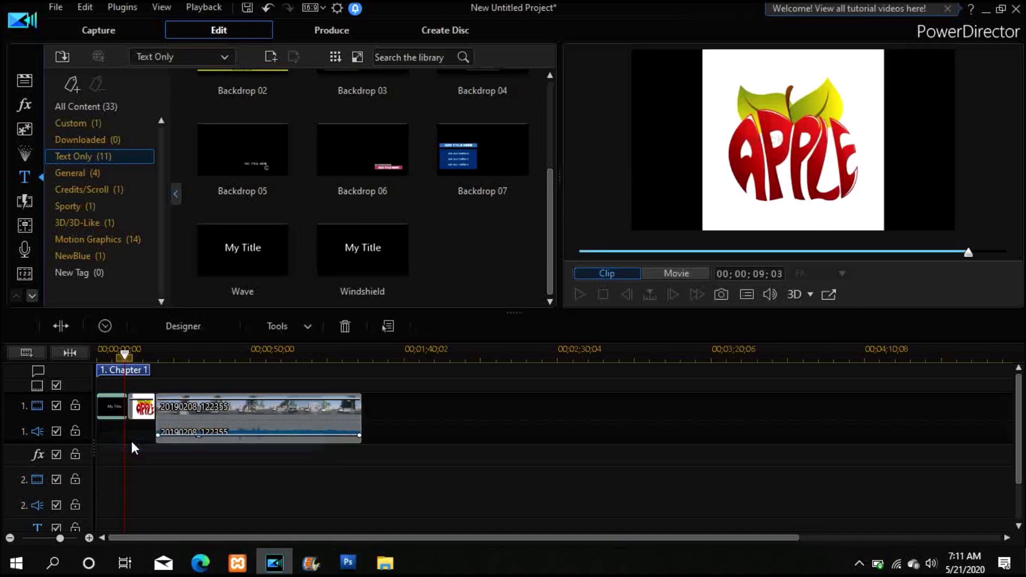
# - Remove the Wave title from video track 1, leaving the gap
pyautogui.rightClick(117, 412)
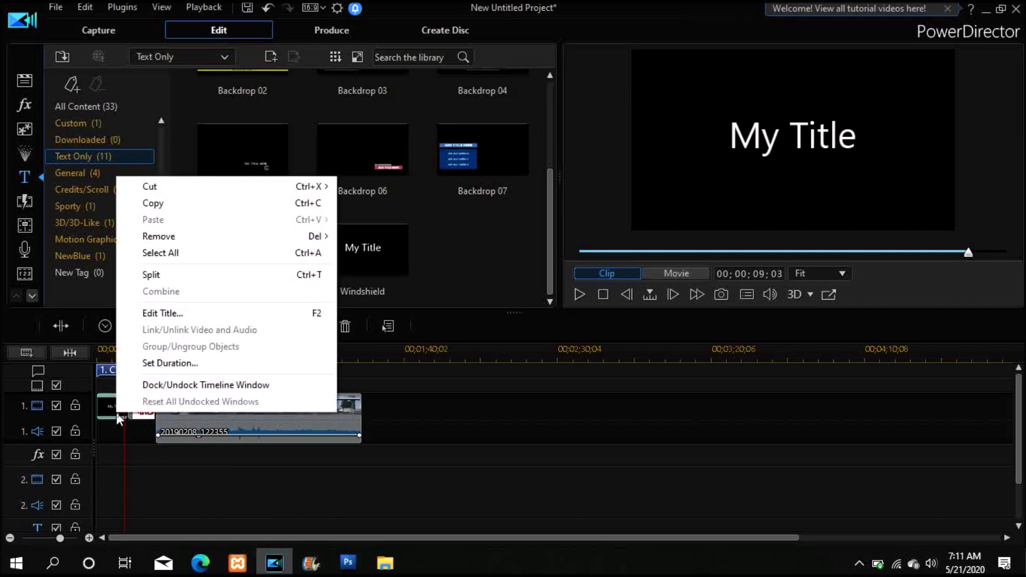
pyautogui.moveTo(181, 243)
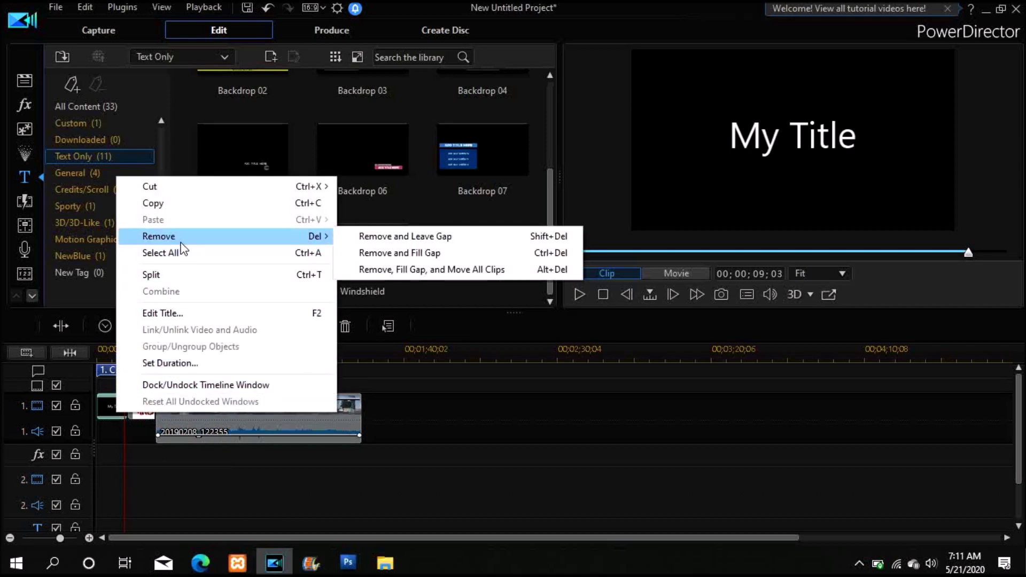
pyautogui.click(382, 236)
# - Move apple.jpg to the start of video track 1 and 20190208_122355.mp4 directly after it, about 9 seconds in
pyautogui.moveTo(142, 407); pyautogui.dragTo(111, 412)
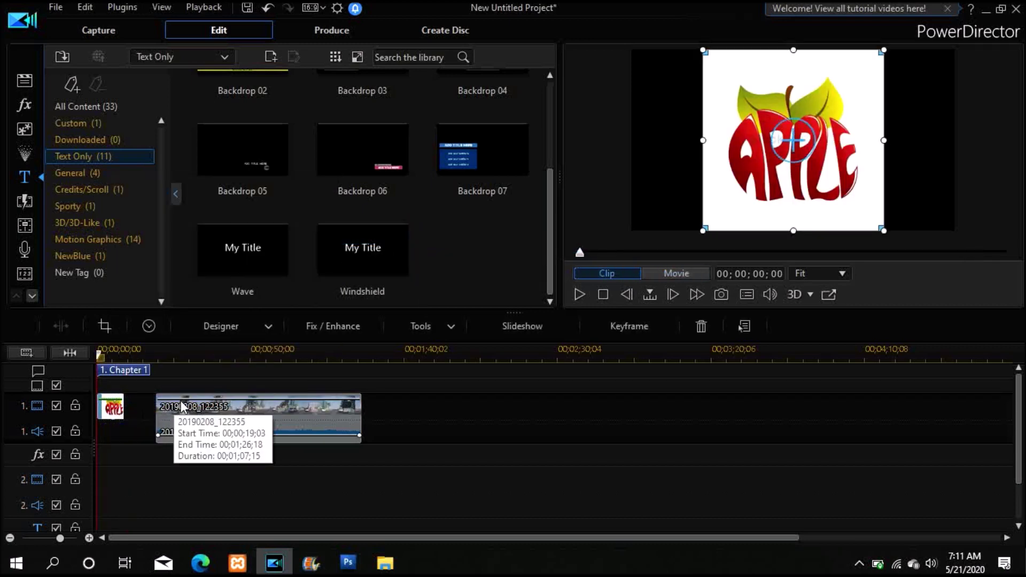
pyautogui.moveTo(184, 408); pyautogui.dragTo(169, 409)
pyautogui.click(407, 415)
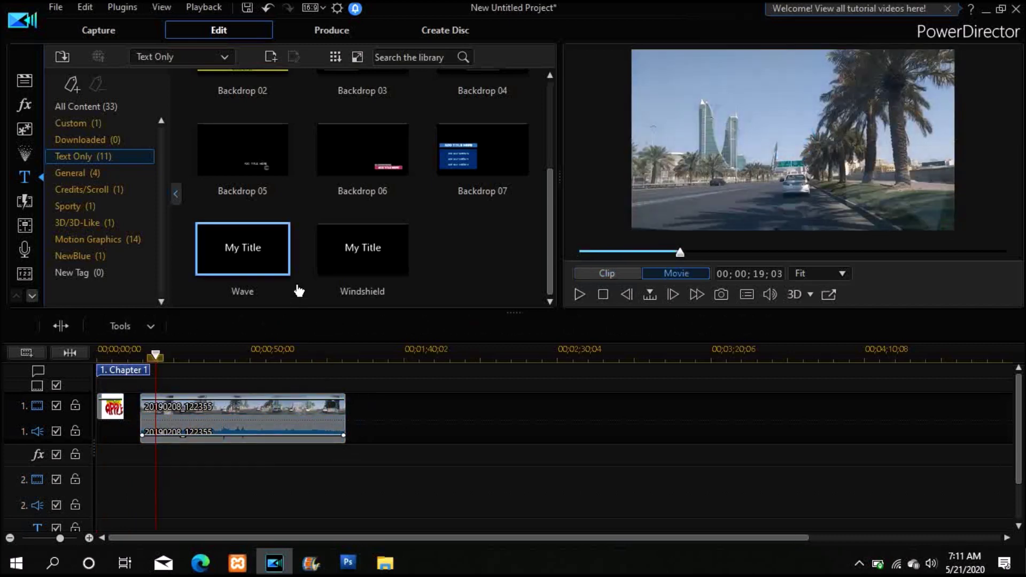
pyautogui.click(256, 266)
pyautogui.moveTo(256, 266); pyautogui.dragTo(238, 405)
pyautogui.click(247, 405)
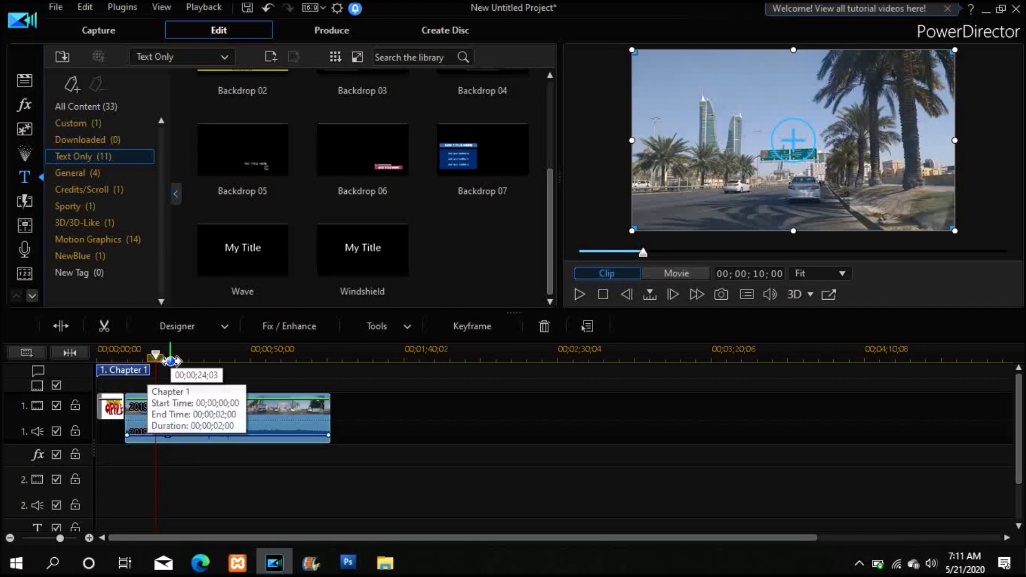
# - Return the playhead to near the start of the timeline and turn off track 1's audio
pyautogui.moveTo(156, 358); pyautogui.dragTo(99, 364)
pyautogui.click(107, 401)
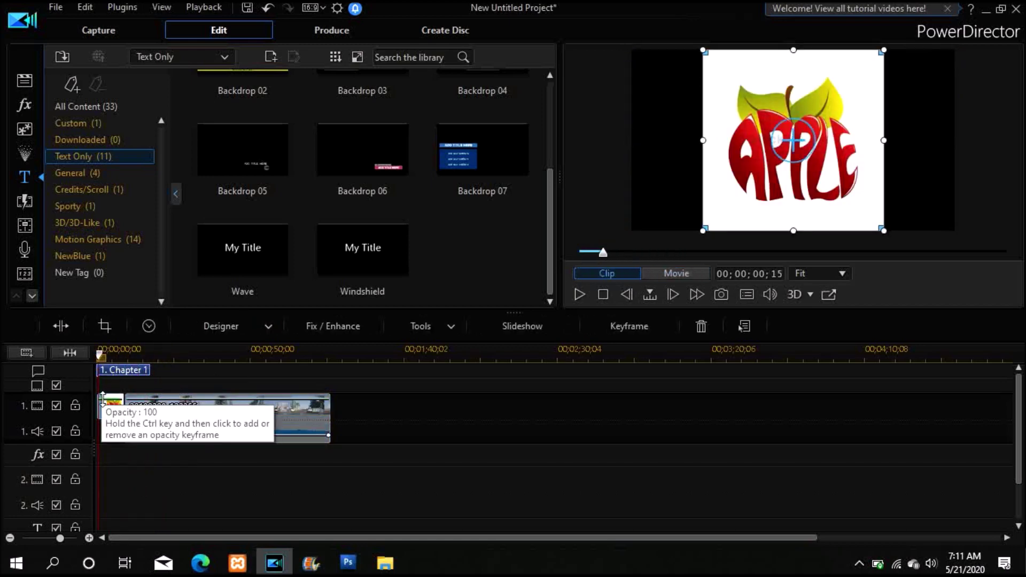
pyautogui.click(57, 431)
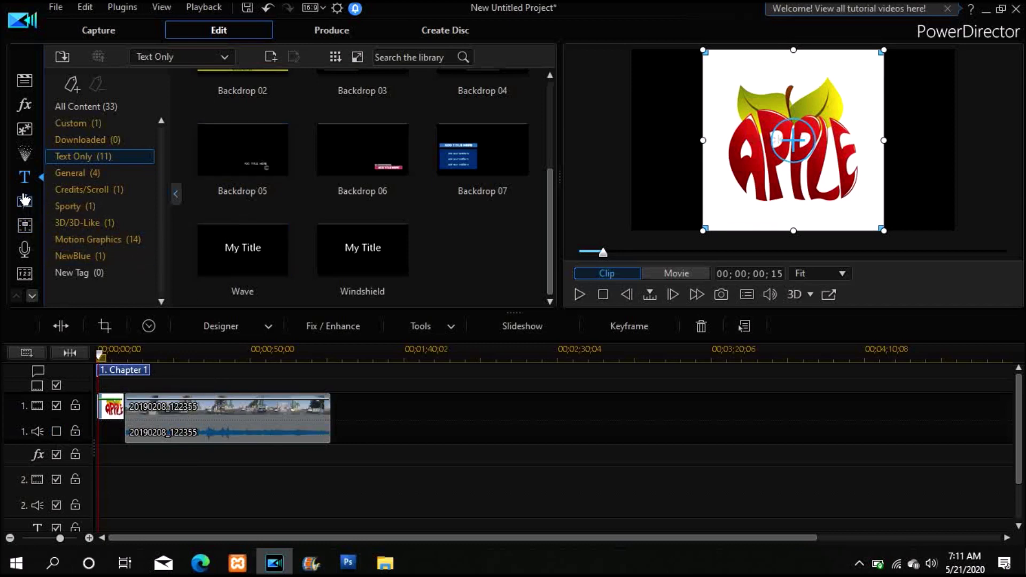
# - Examine the PiP object categories General, Shape, Romance, Sports and Downloaded, and the video effects library with its favorites
pyautogui.click(21, 132)
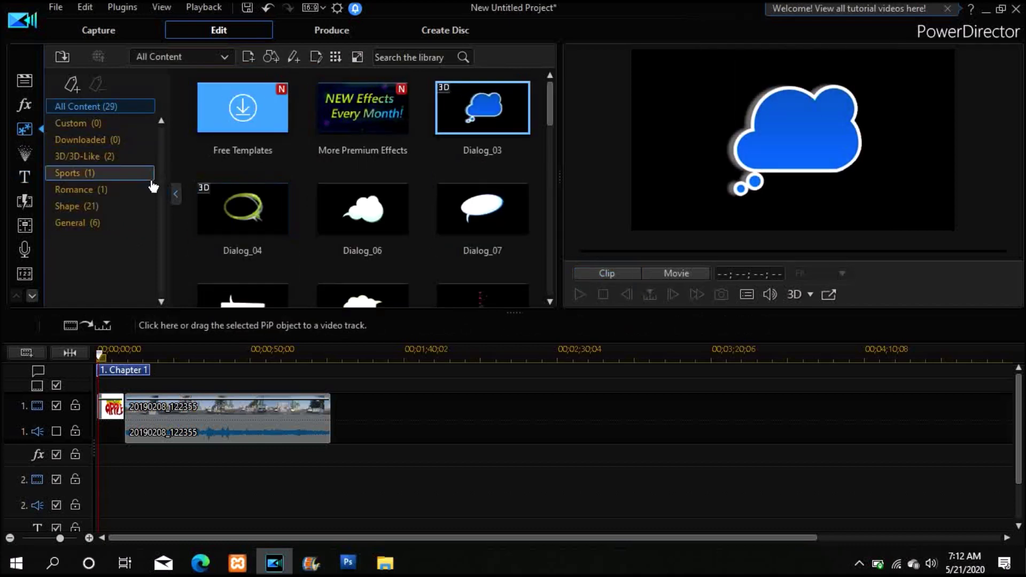
pyautogui.click(95, 222)
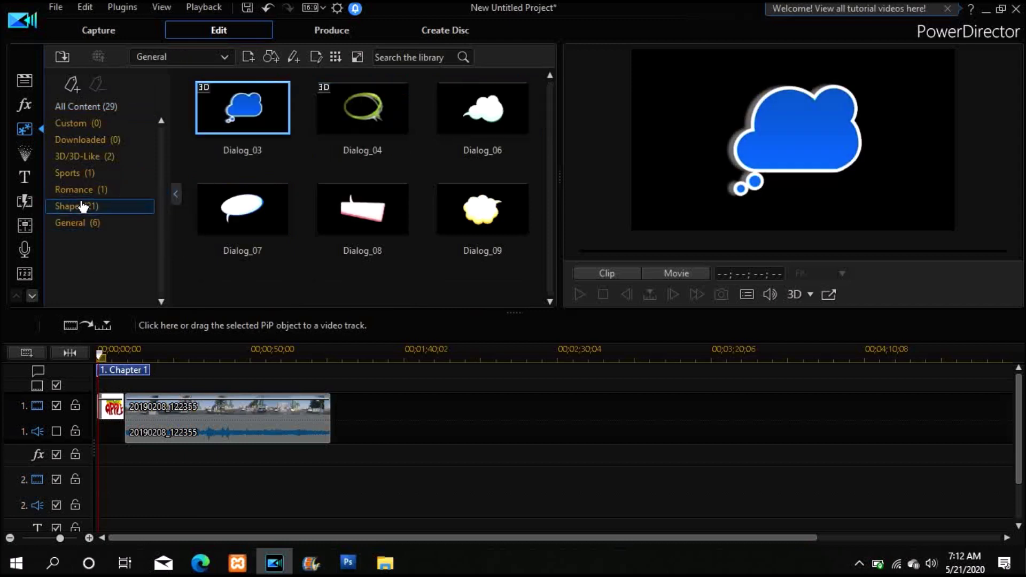
pyautogui.click(82, 206)
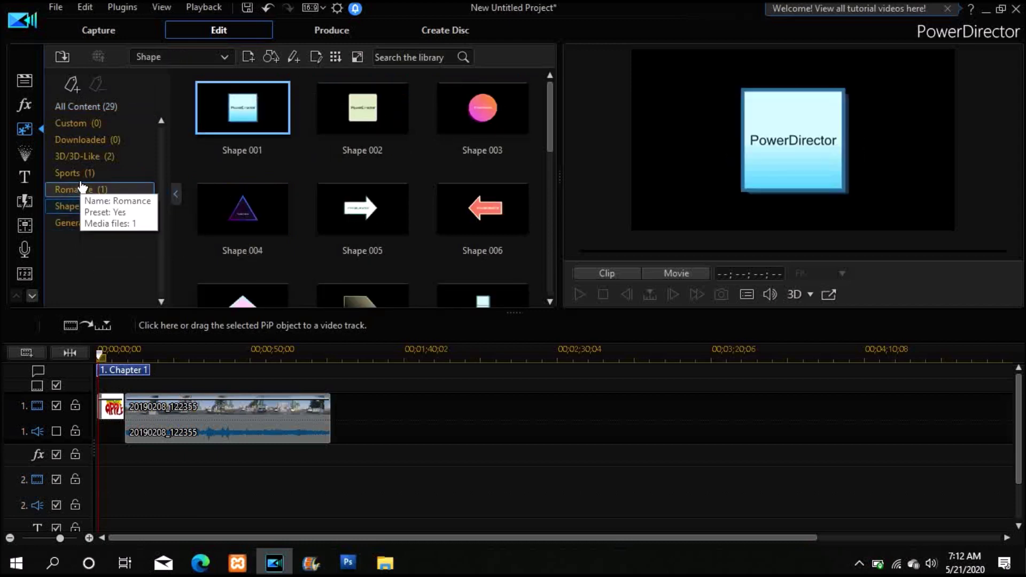
pyautogui.click(81, 189)
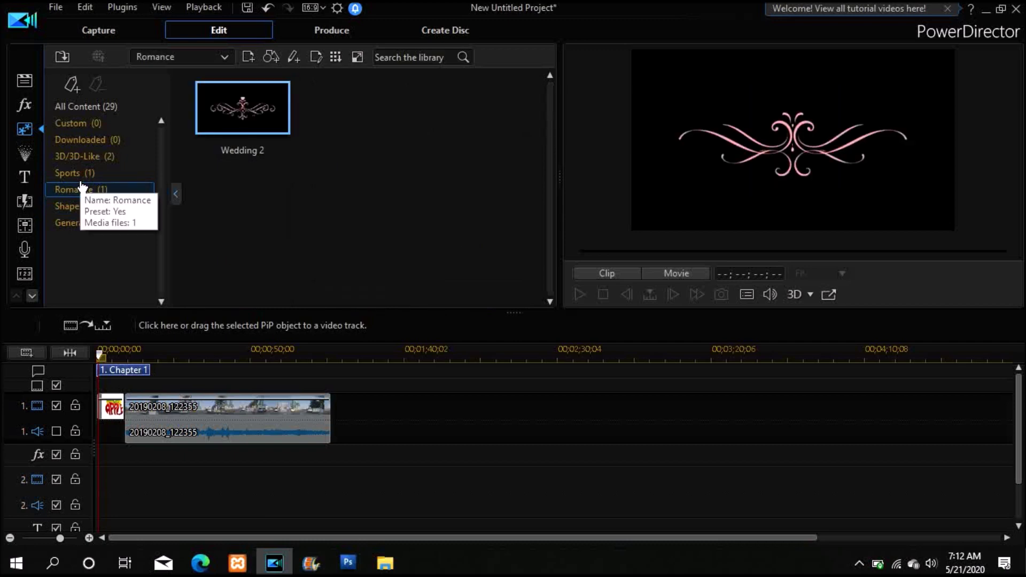
pyautogui.click(80, 172)
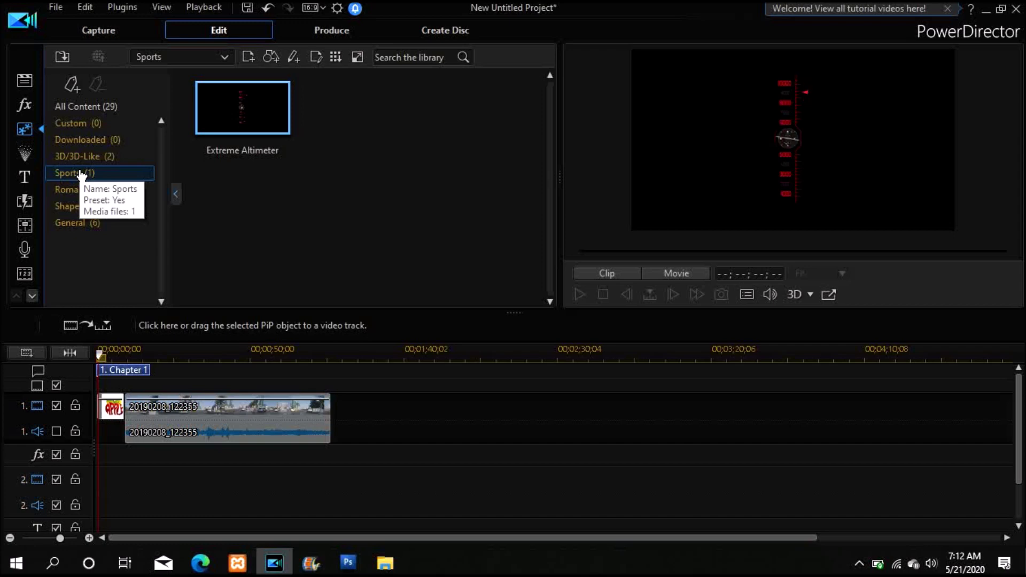
pyautogui.click(80, 140)
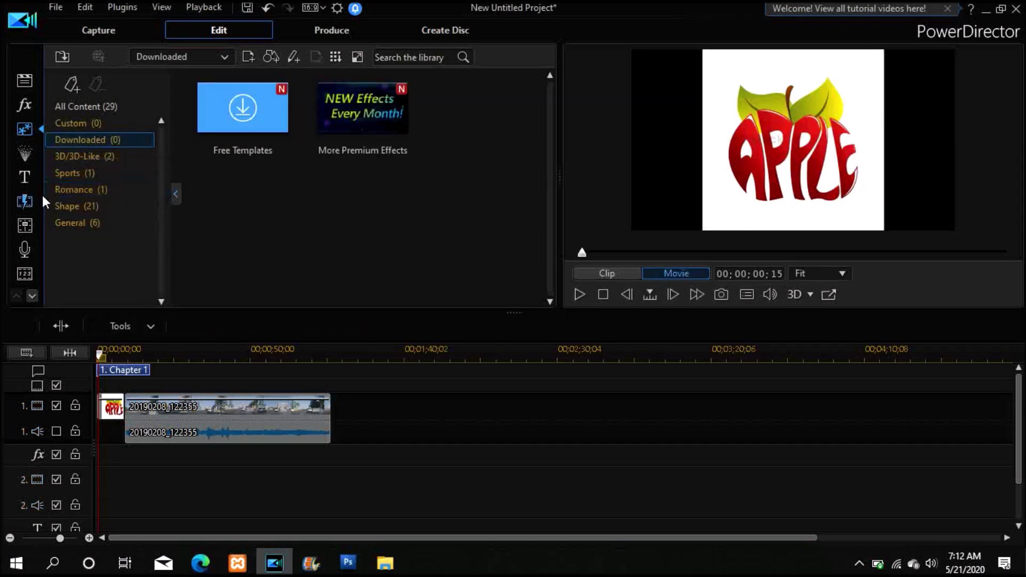
pyautogui.click(30, 107)
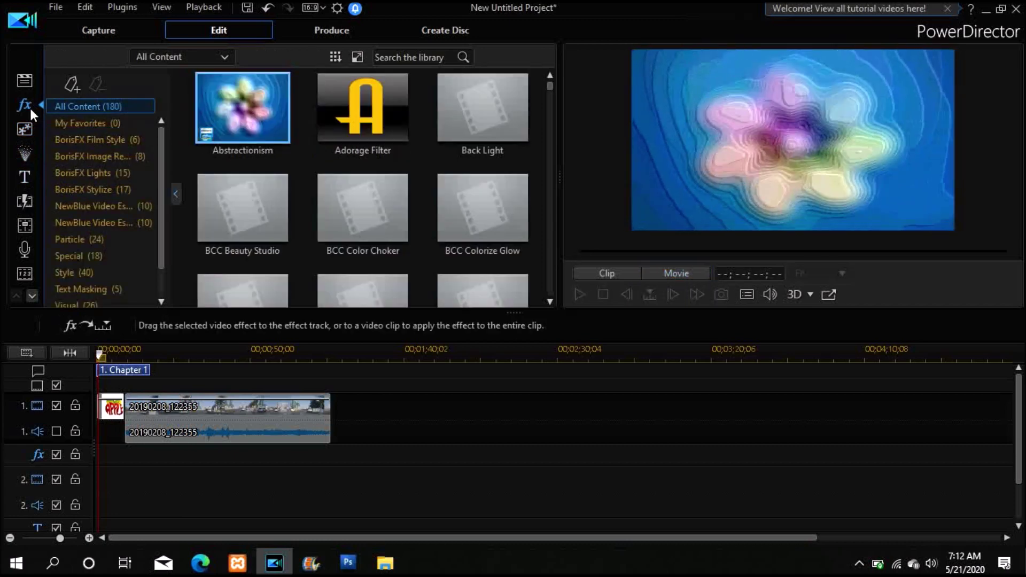
pyautogui.click(79, 124)
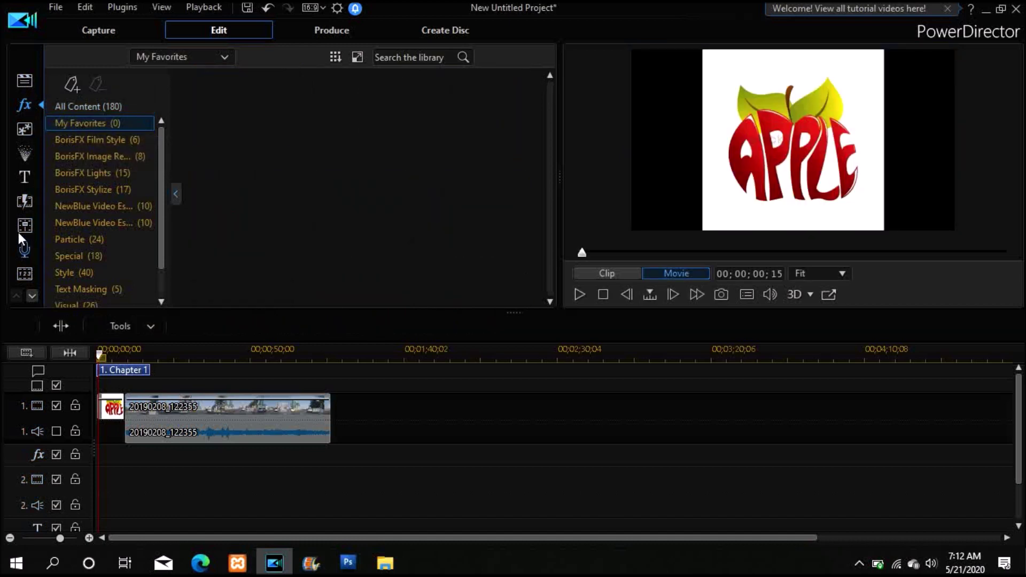
# - Apply the Slide Spin Horizontal stripe transition to the beginning of the apple image on video track 1
pyautogui.click(20, 200)
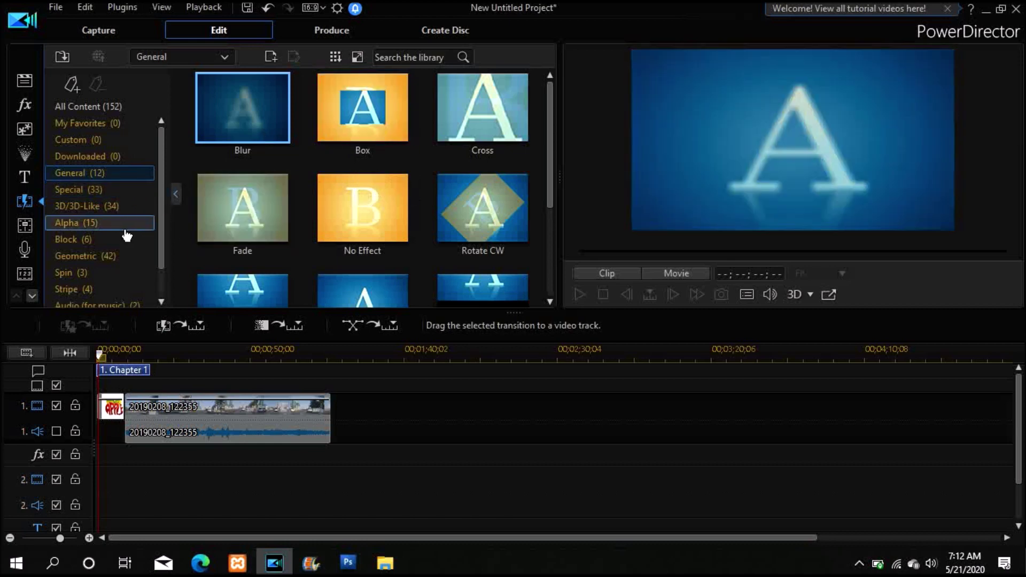
pyautogui.click(64, 273)
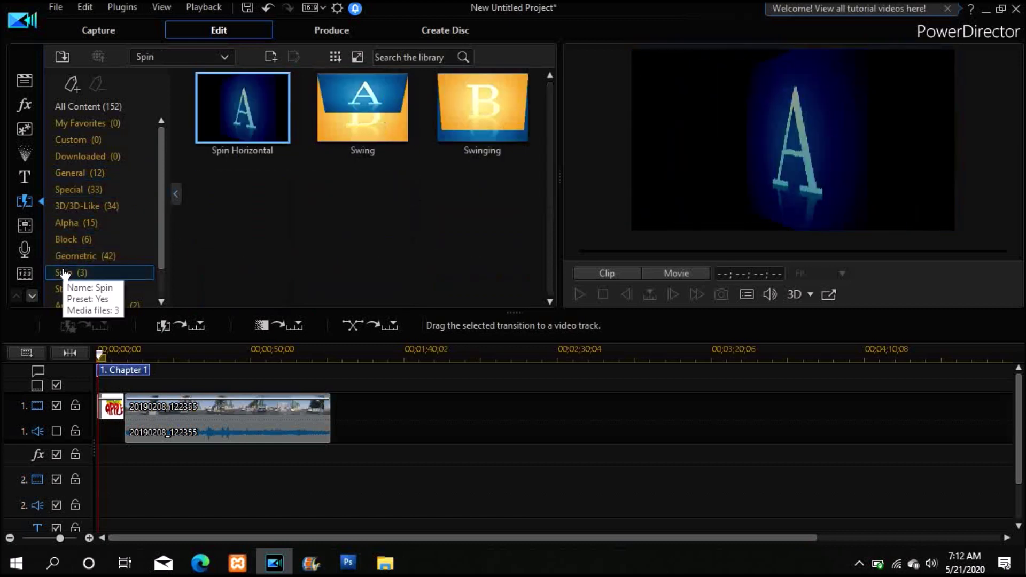
pyautogui.click(77, 293)
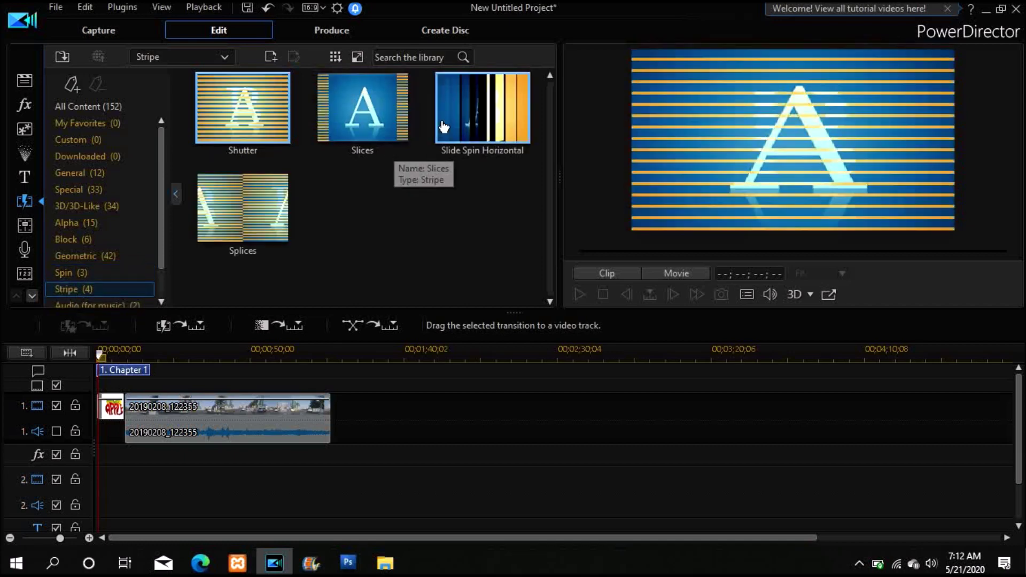
pyautogui.click(455, 140)
pyautogui.moveTo(453, 155); pyautogui.dragTo(161, 389)
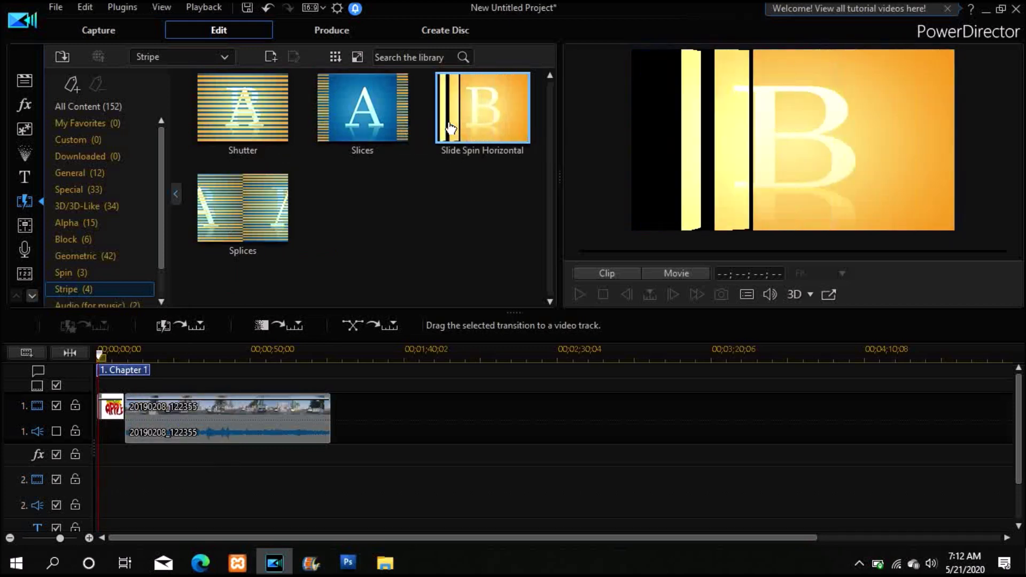
pyautogui.moveTo(451, 128); pyautogui.dragTo(111, 409)
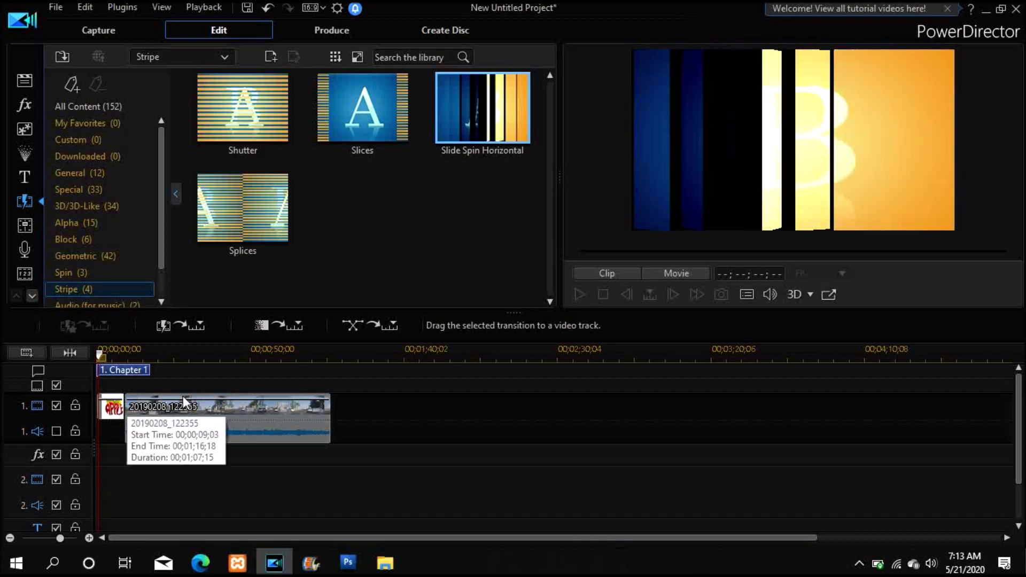
pyautogui.moveTo(464, 112); pyautogui.dragTo(100, 410)
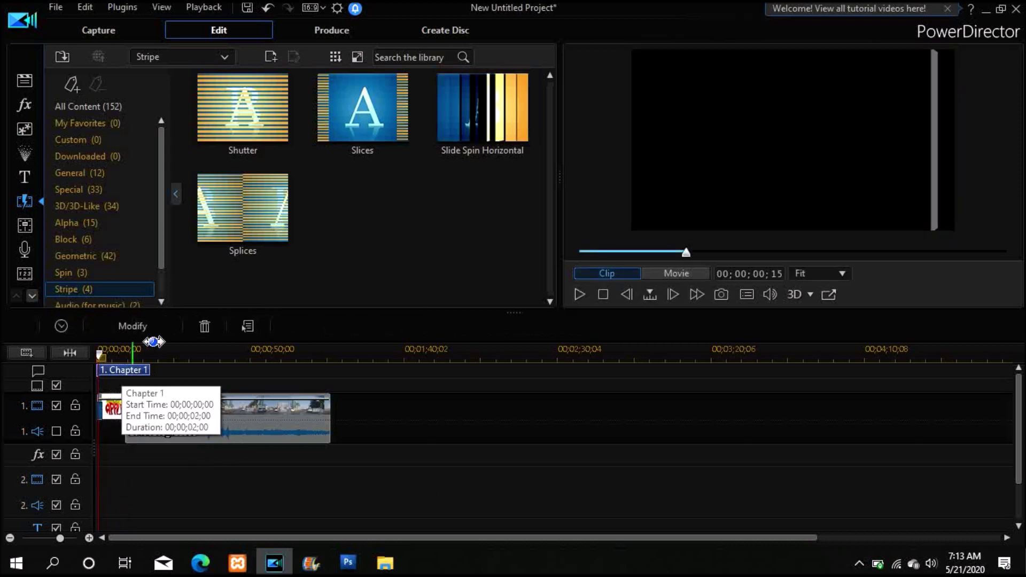
# - Play the movie preview from near the start to check the transition and clips, skipping ahead along the timeline
pyautogui.click(579, 294)
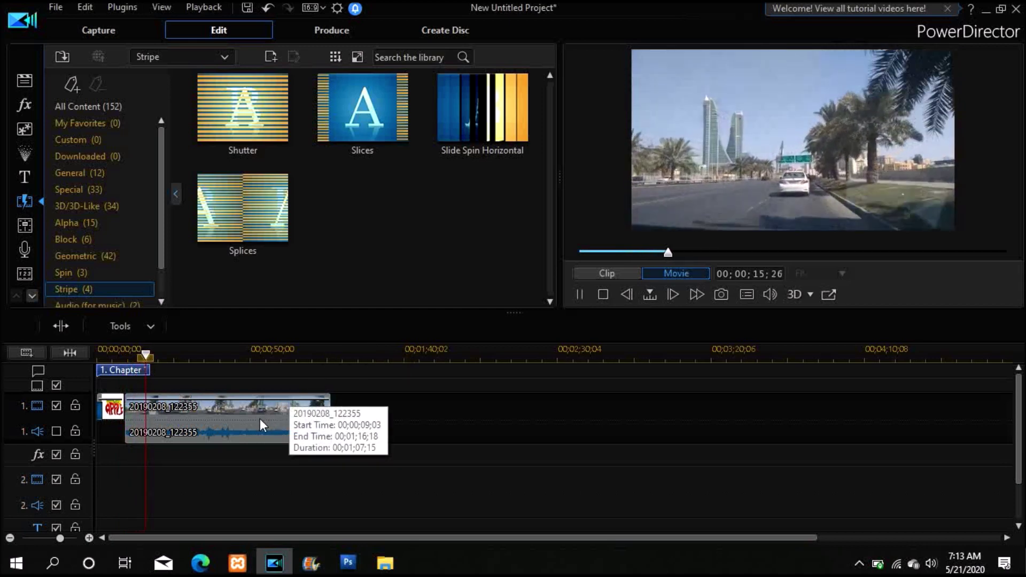
pyautogui.click(155, 363)
pyautogui.press('space')
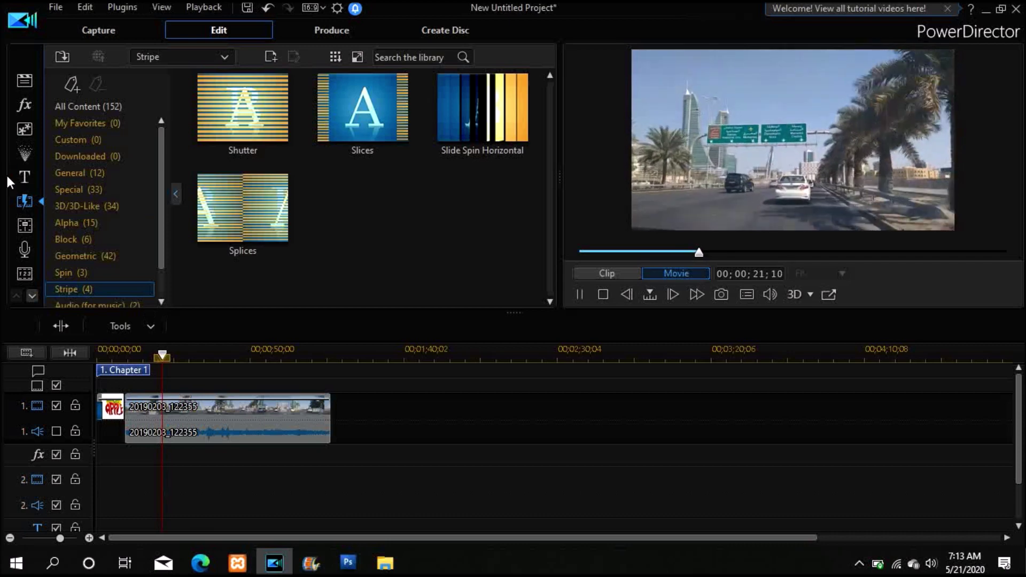
# - Place the Default text-only title at the start of video track 1, overwriting the apple image
pyautogui.click(22, 175)
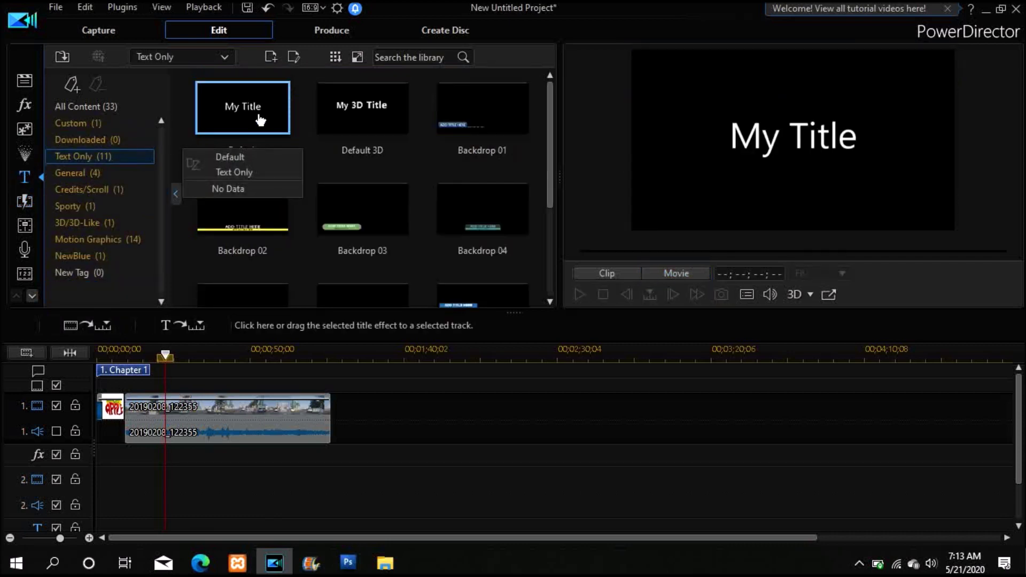
pyautogui.moveTo(260, 123); pyautogui.dragTo(101, 414)
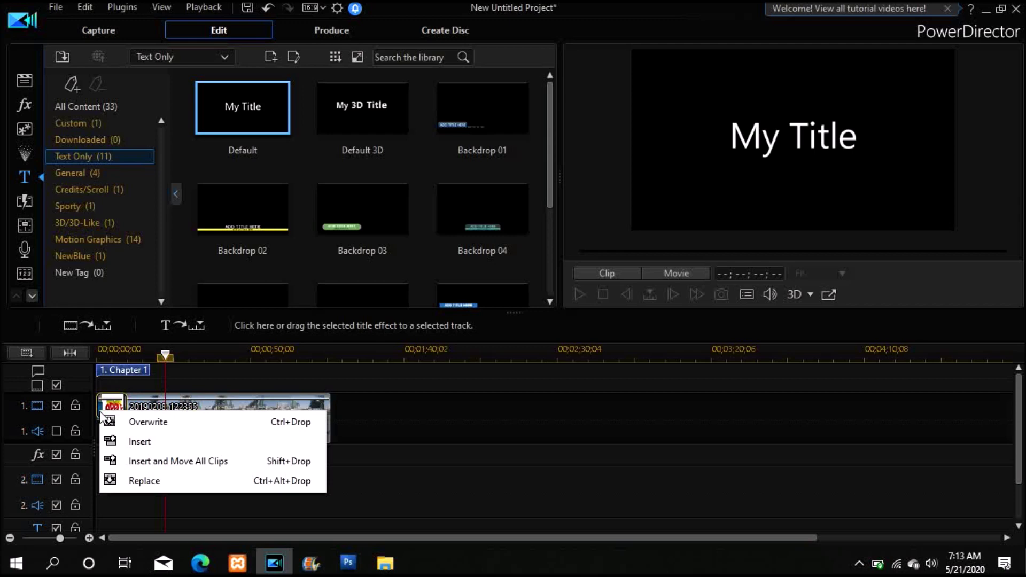
pyautogui.click(133, 422)
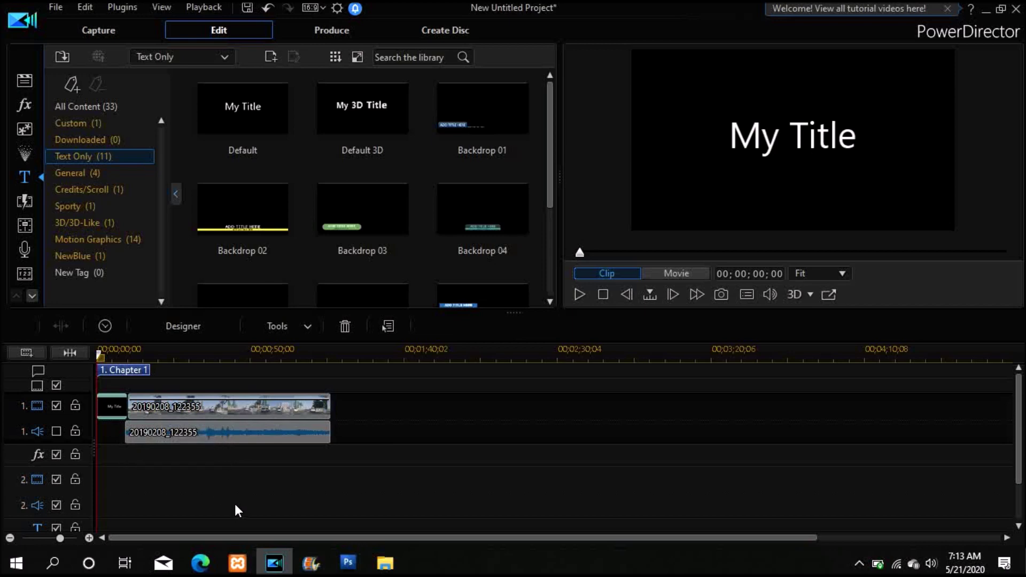
# - Remove the Default title from the start of video track 1, leaving the gap in place
pyautogui.rightClick(114, 405)
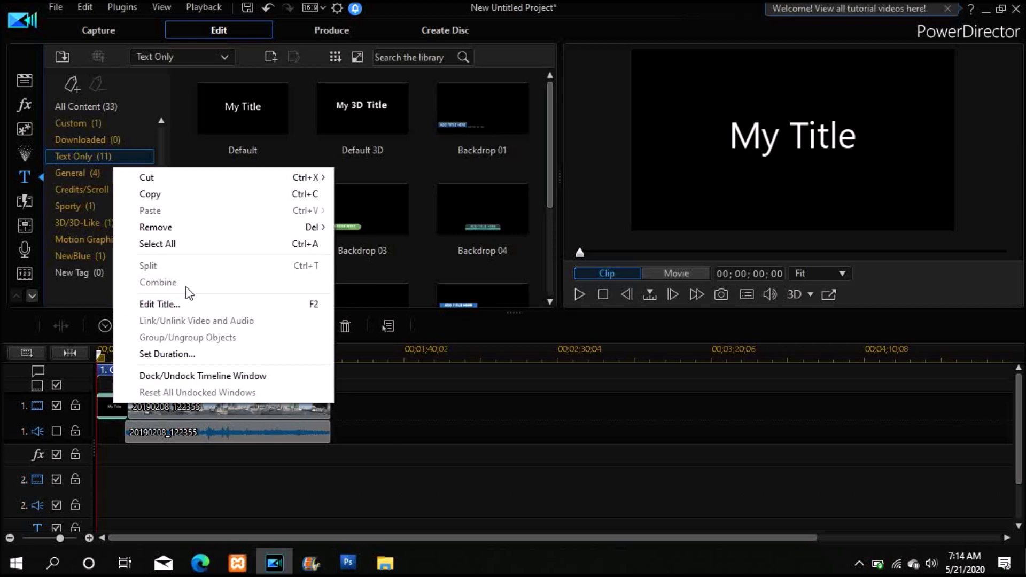
pyautogui.moveTo(190, 238)
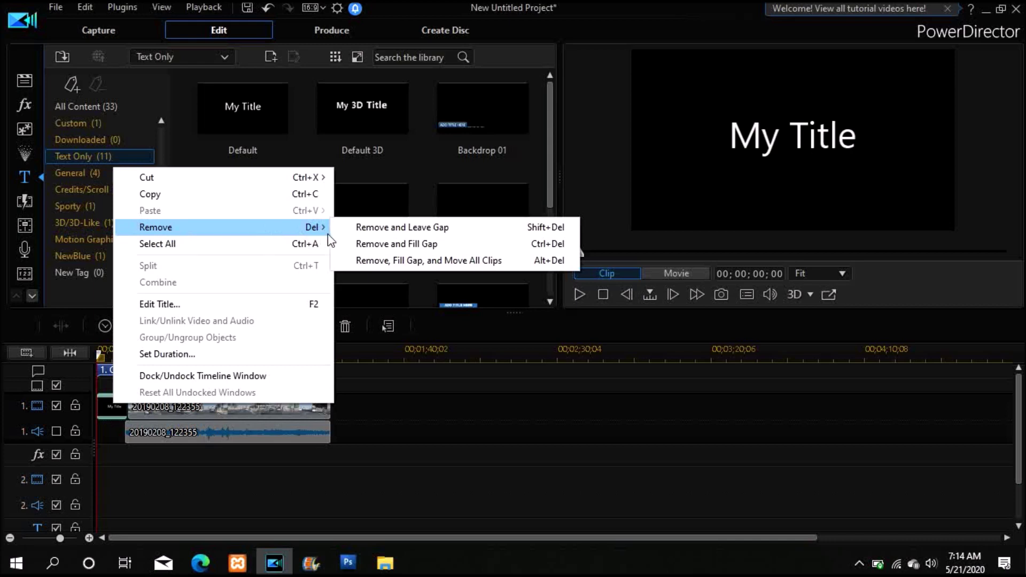
pyautogui.click(365, 225)
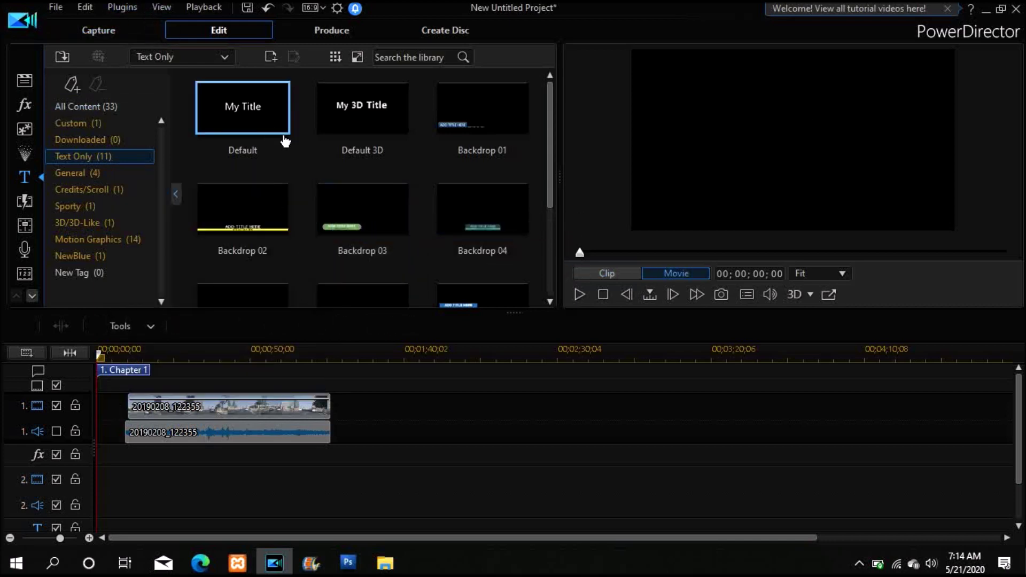
pyautogui.click(384, 567)
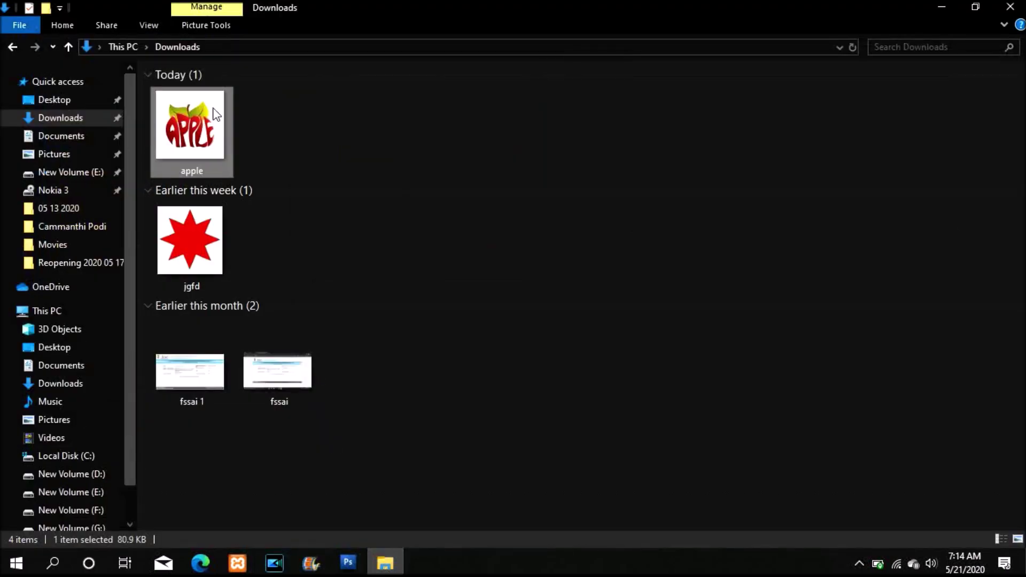
pyautogui.moveTo(210, 122); pyautogui.dragTo(176, 280)
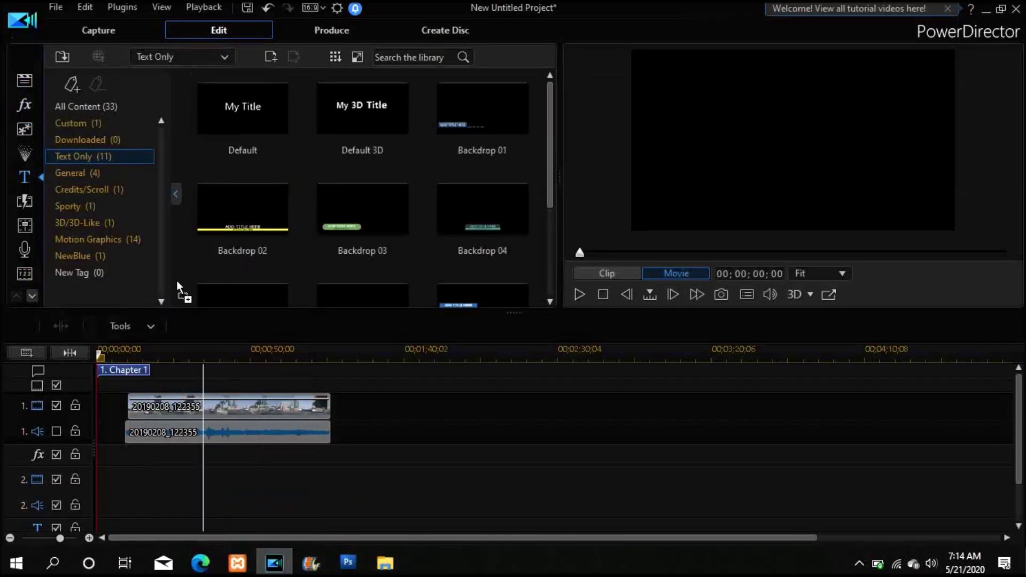
pyautogui.moveTo(186, 214); pyautogui.dragTo(187, 214)
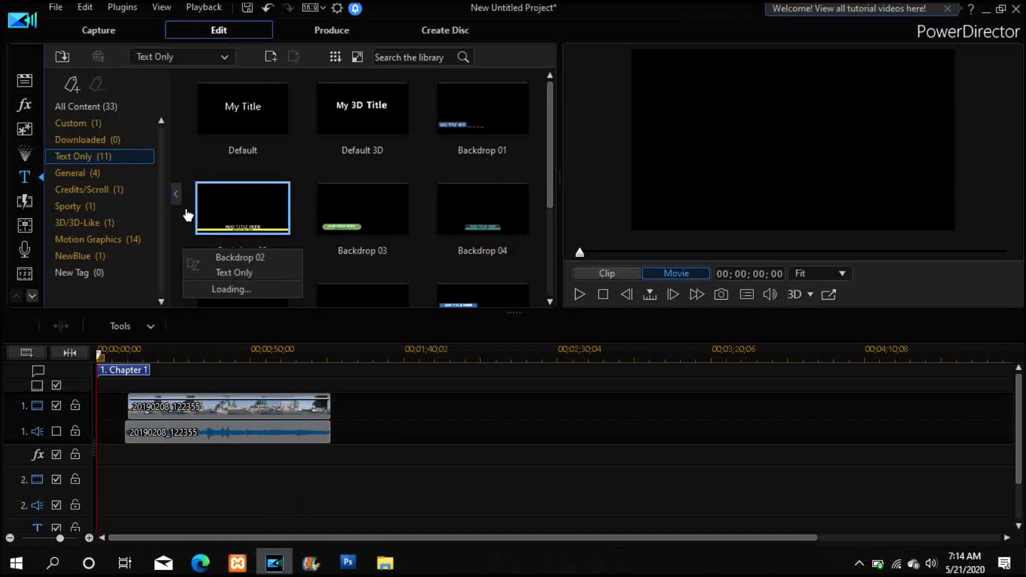
# - Place apple.jpg from the media library at the start of video track 1 and apply the Slide Spin Horizontal stripe transition to its beginning
pyautogui.click(31, 78)
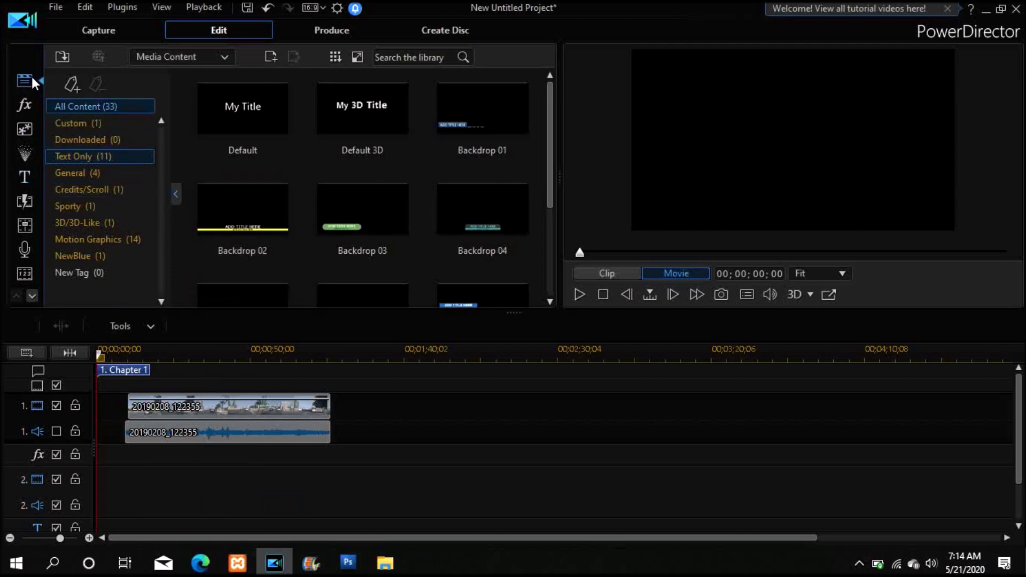
pyautogui.moveTo(233, 87); pyautogui.dragTo(91, 411)
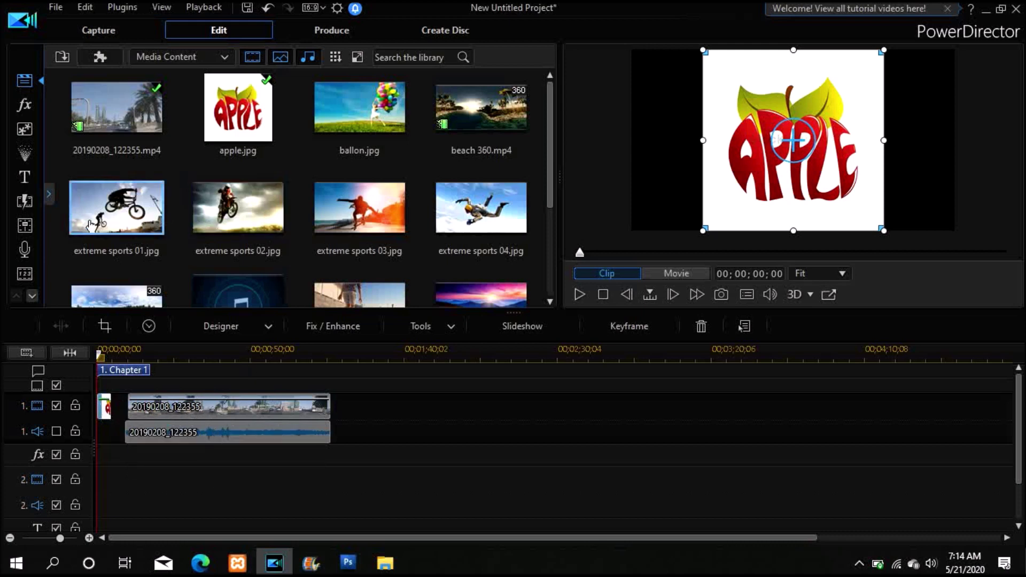
pyautogui.click(31, 197)
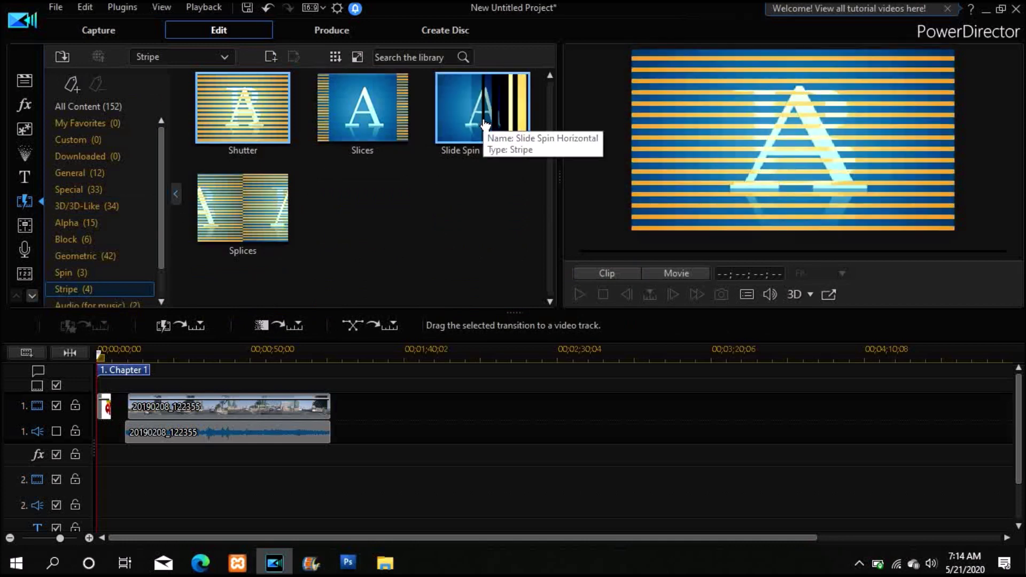
pyautogui.moveTo(481, 123); pyautogui.dragTo(104, 409)
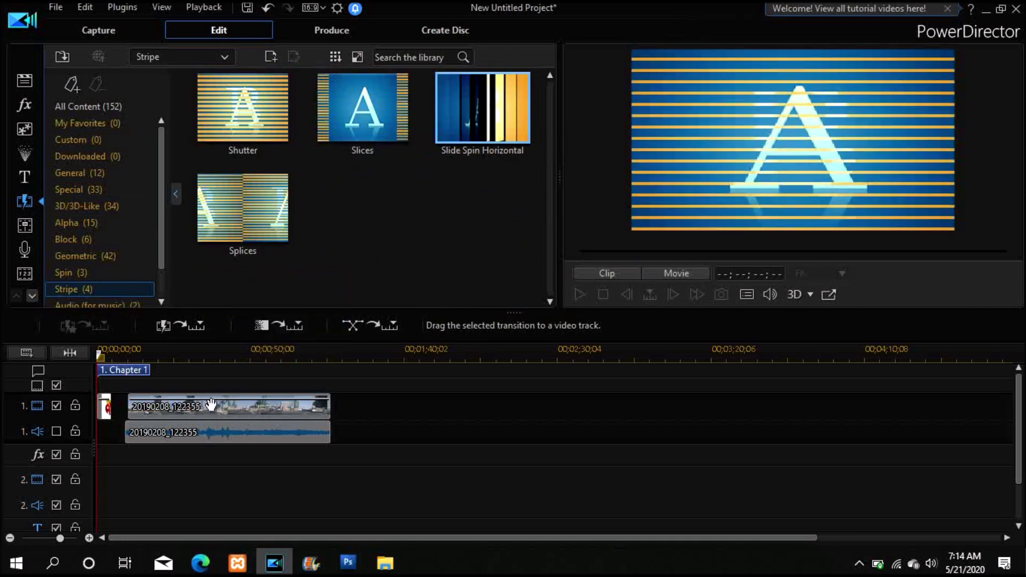
pyautogui.click(104, 412)
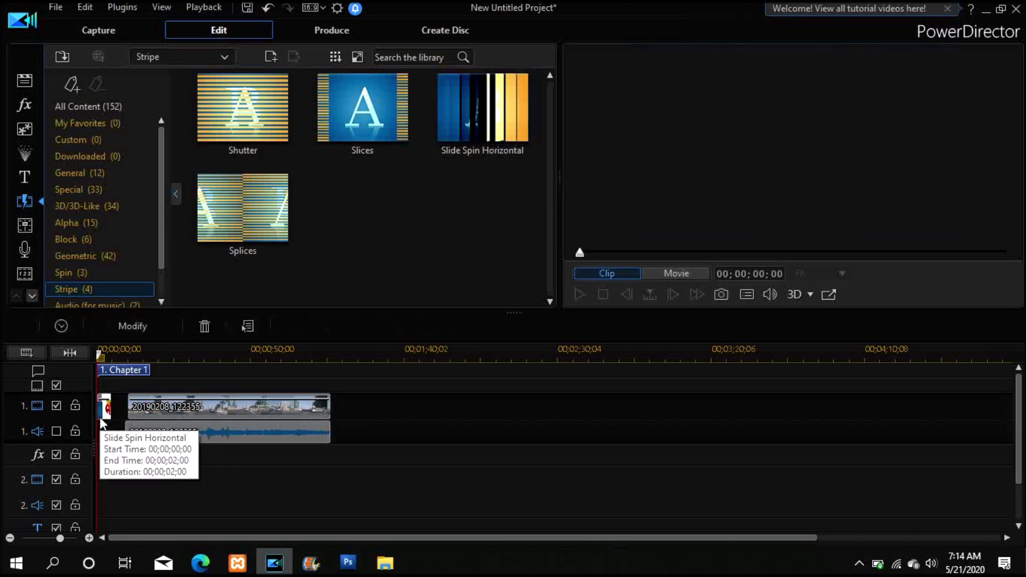
# - Move the 20190208_122355 video clip and its audio earlier on track 1 so they directly follow the apple image
pyautogui.click(231, 407)
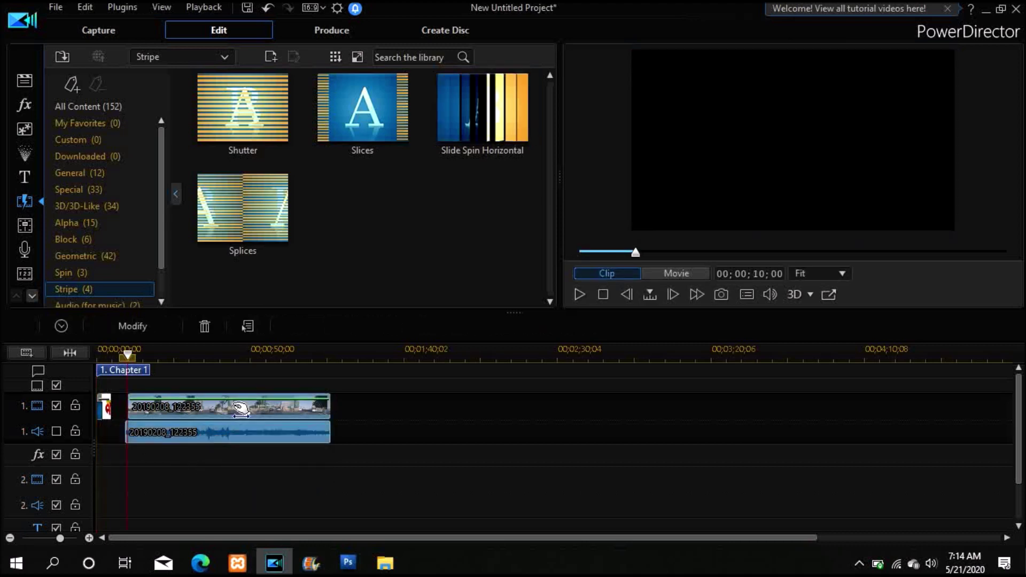
pyautogui.moveTo(229, 410); pyautogui.dragTo(219, 434)
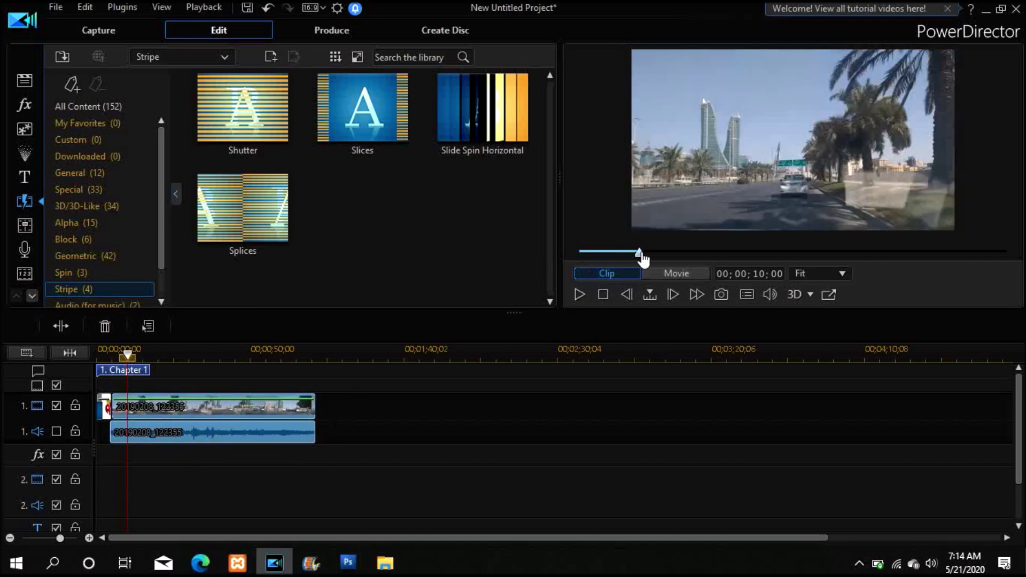
# - Play the movie preview from the beginning to check the image transition and the following video clip, and pause it
pyautogui.moveTo(632, 253); pyautogui.dragTo(579, 253)
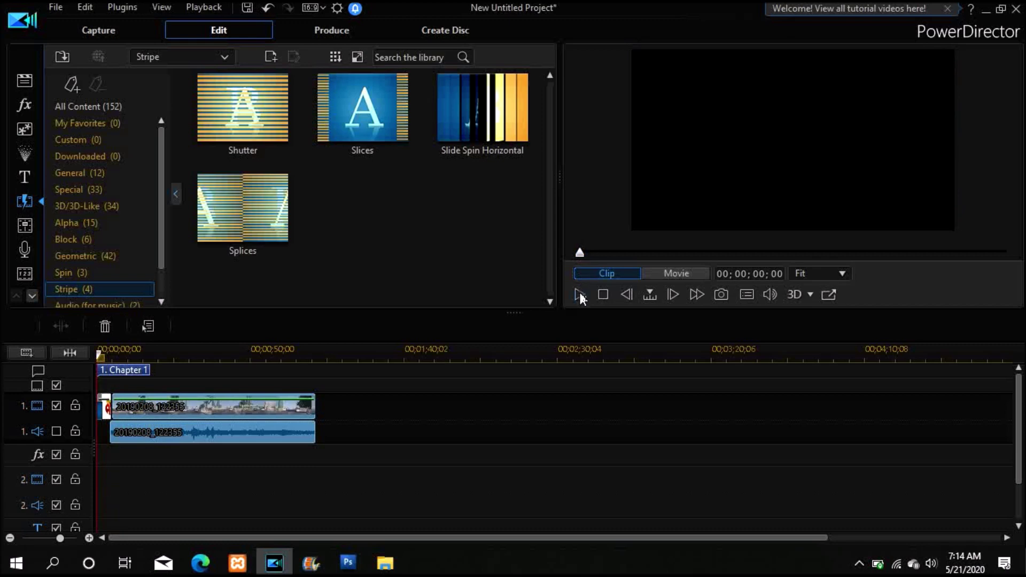
pyautogui.click(579, 295)
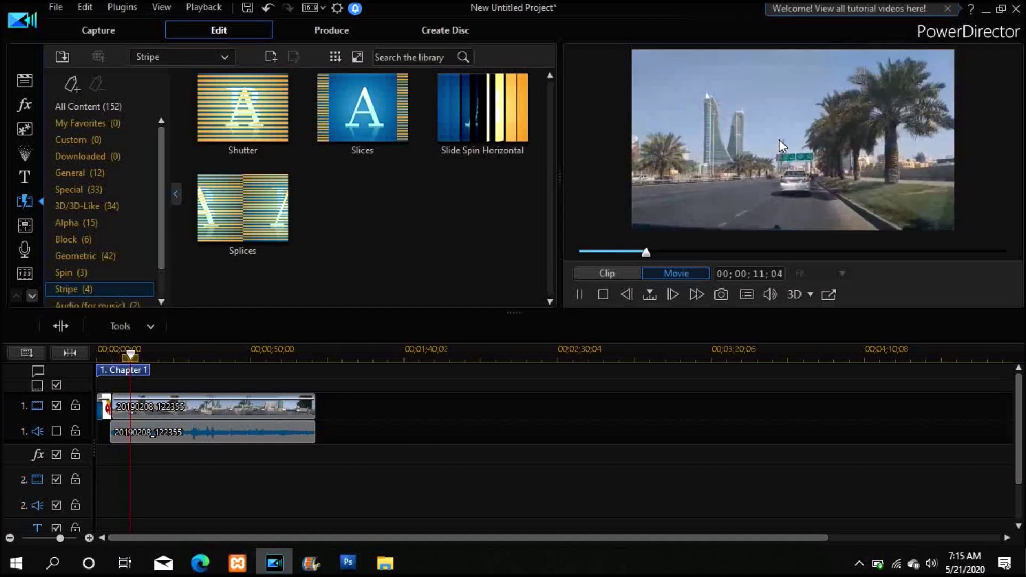
pyautogui.click(576, 293)
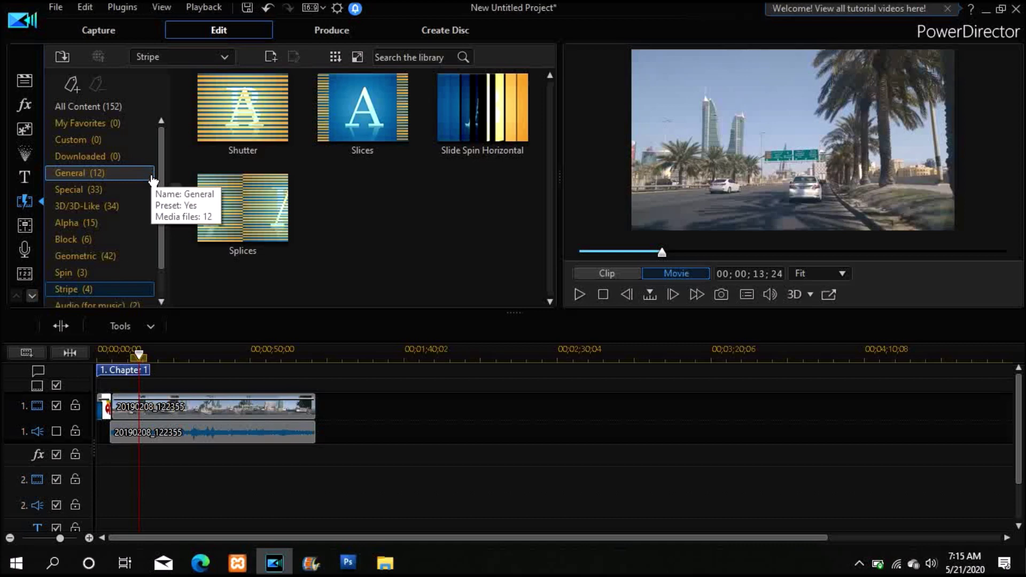
# - Save the project as a PowerDirector Script file named p1 in the Videos folder
pyautogui.click(55, 8)
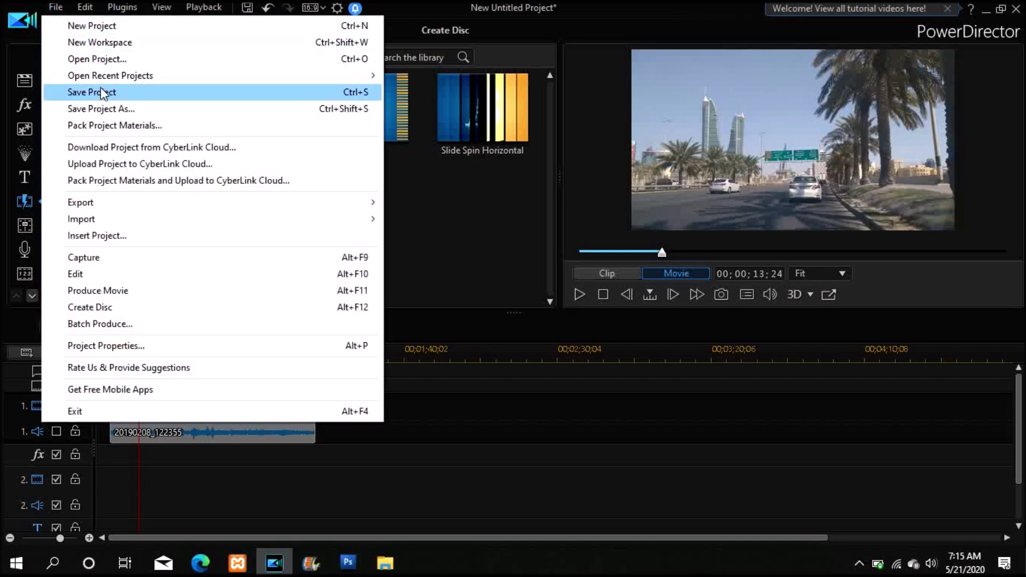
pyautogui.click(103, 108)
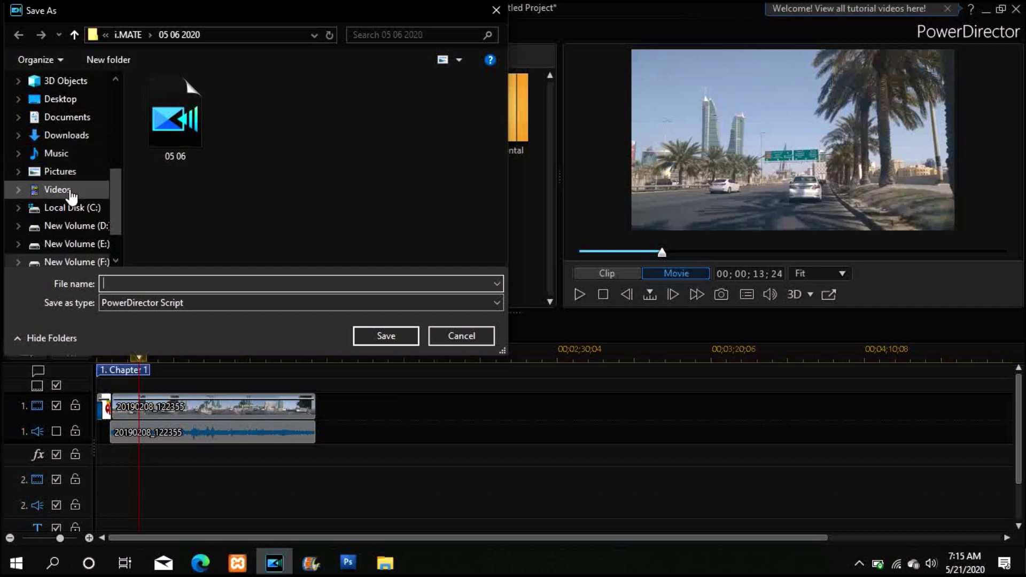
pyautogui.click(67, 192)
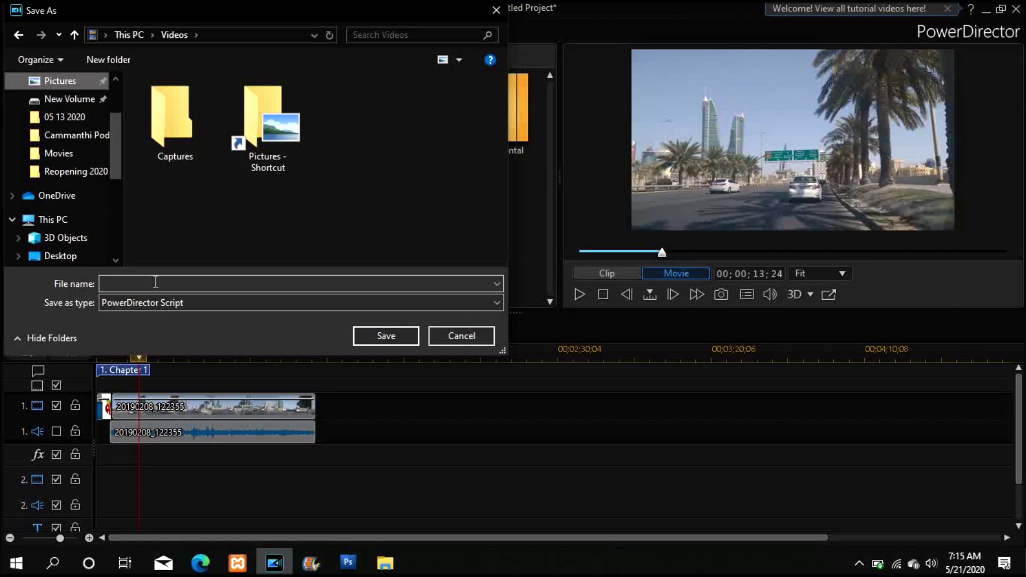
pyautogui.click(155, 282)
pyautogui.write('p1')
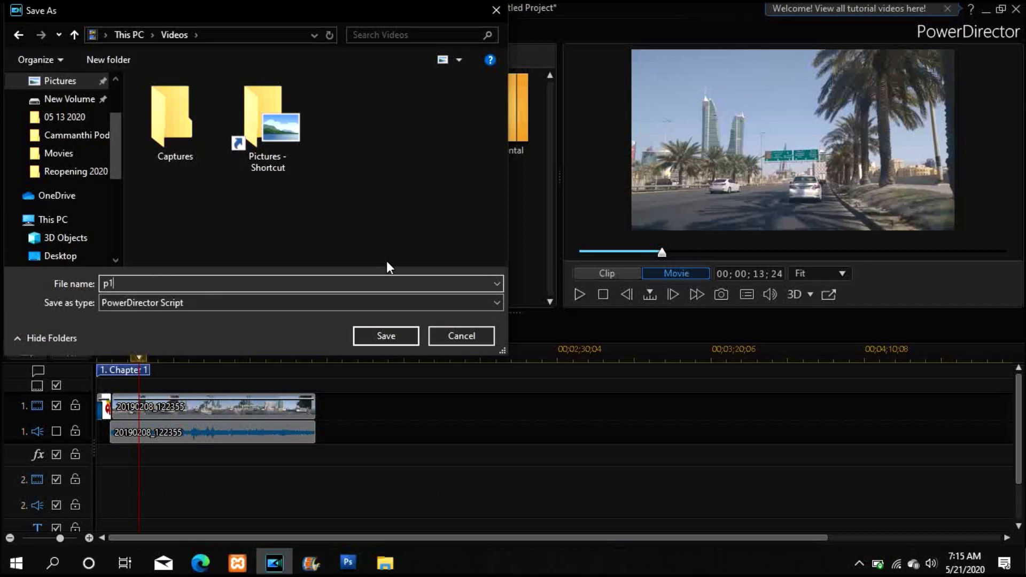
pyautogui.click(396, 335)
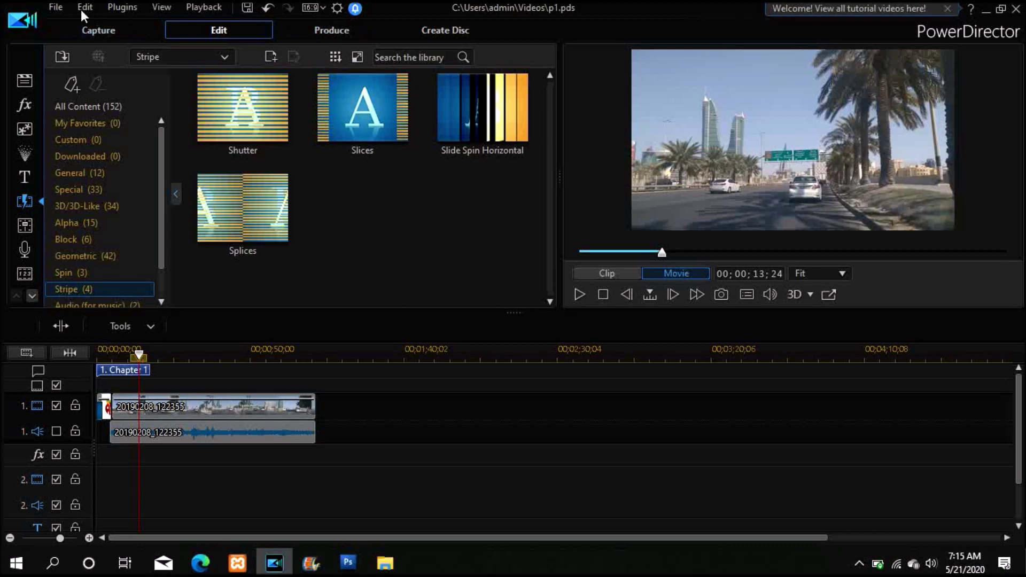
pyautogui.click(55, 6)
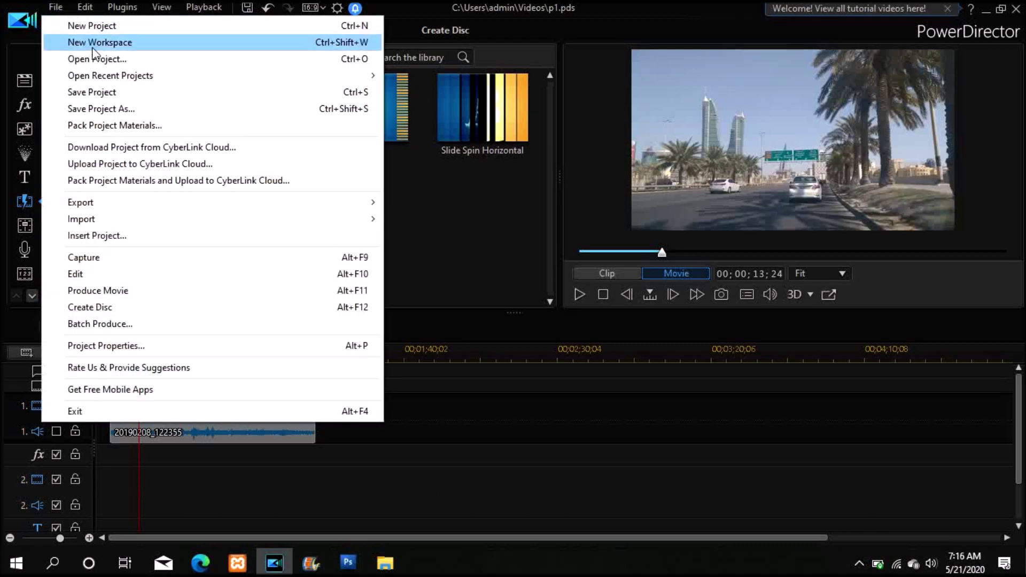
pyautogui.moveTo(111, 208)
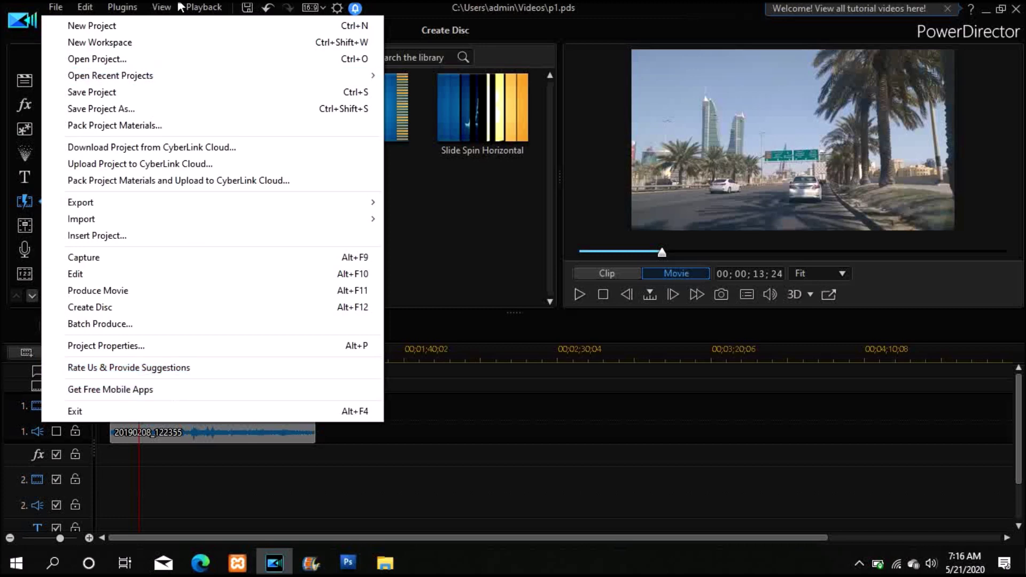
pyautogui.click(89, 6)
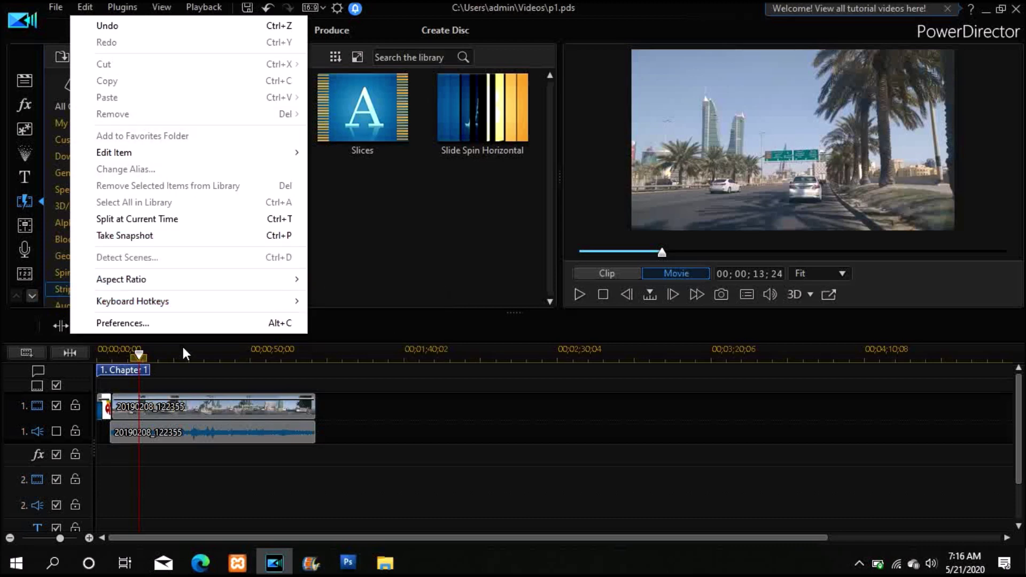
pyautogui.click(167, 3)
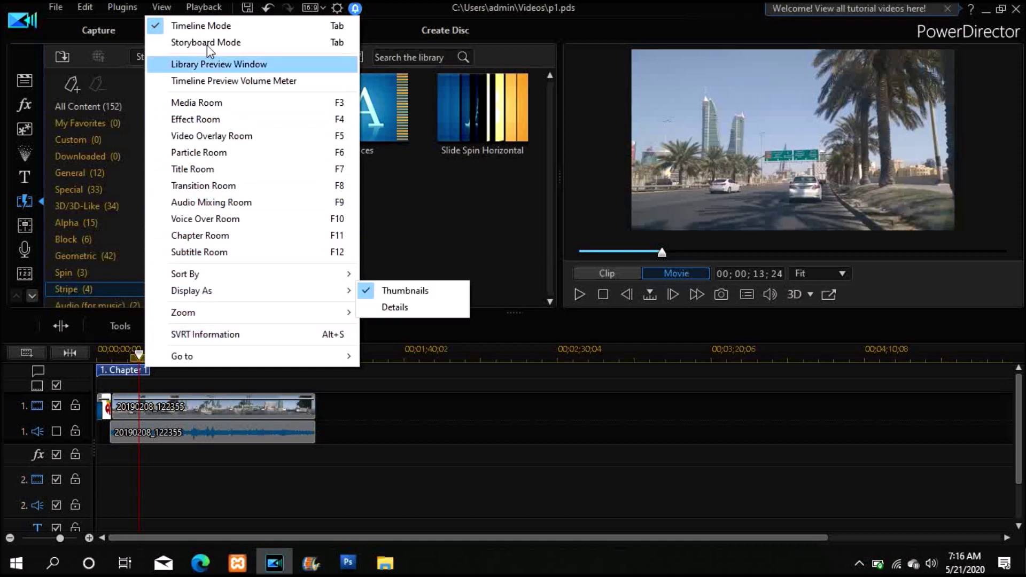
pyautogui.click(208, 7)
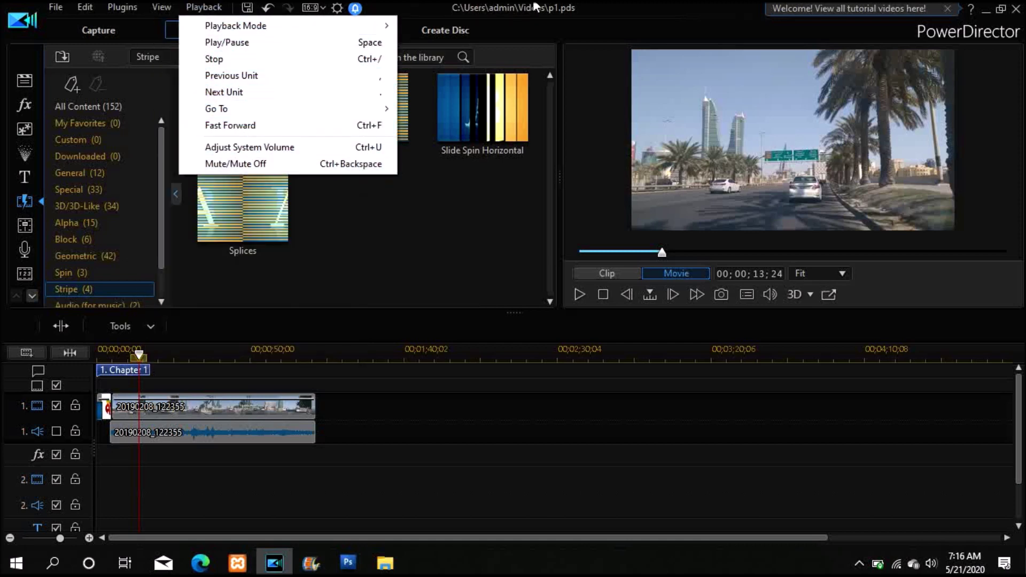
pyautogui.click(662, 7)
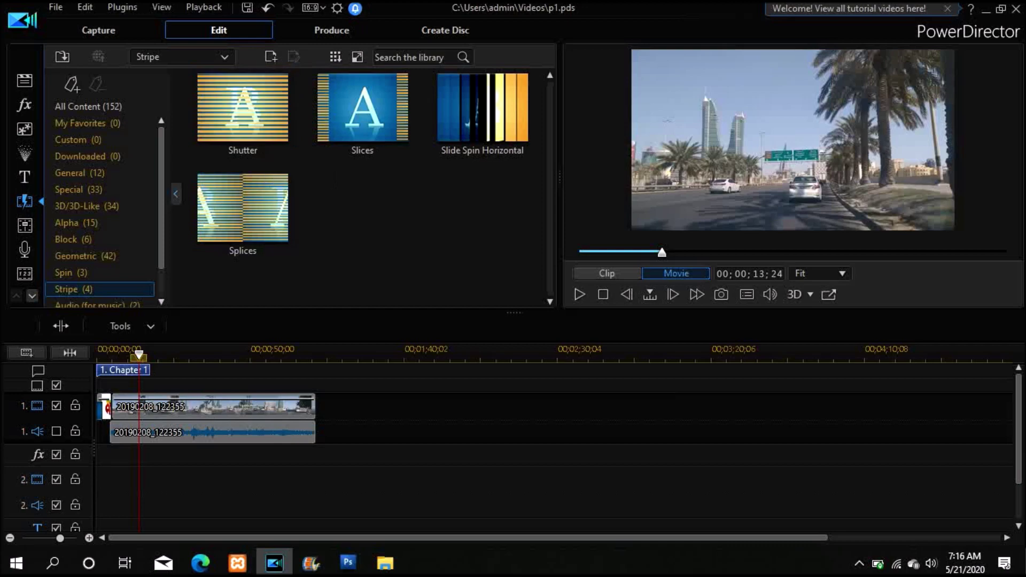
# - Close the video editor and the Downloads folder window
pyautogui.click(1016, 10)
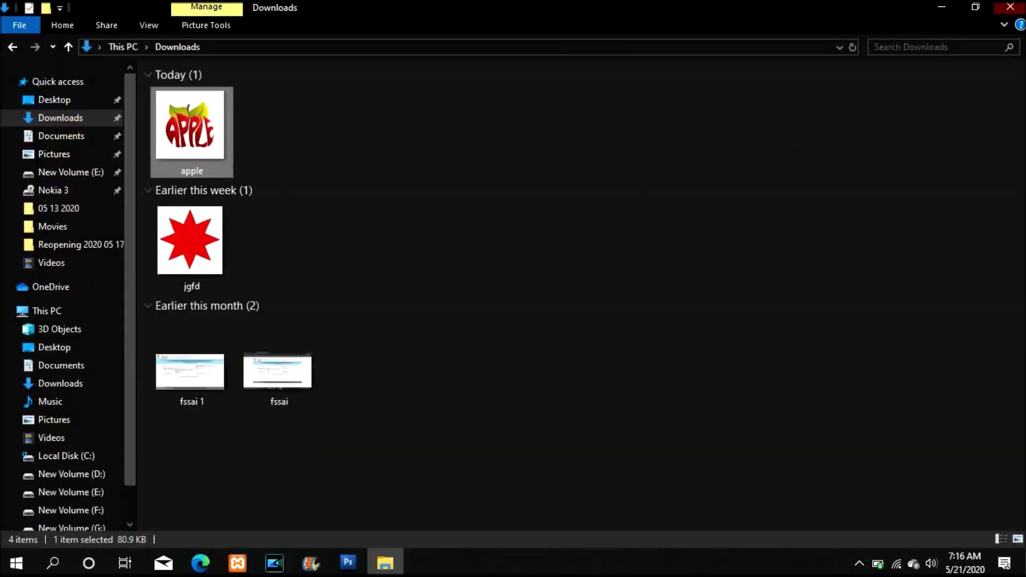
pyautogui.click(1016, 8)
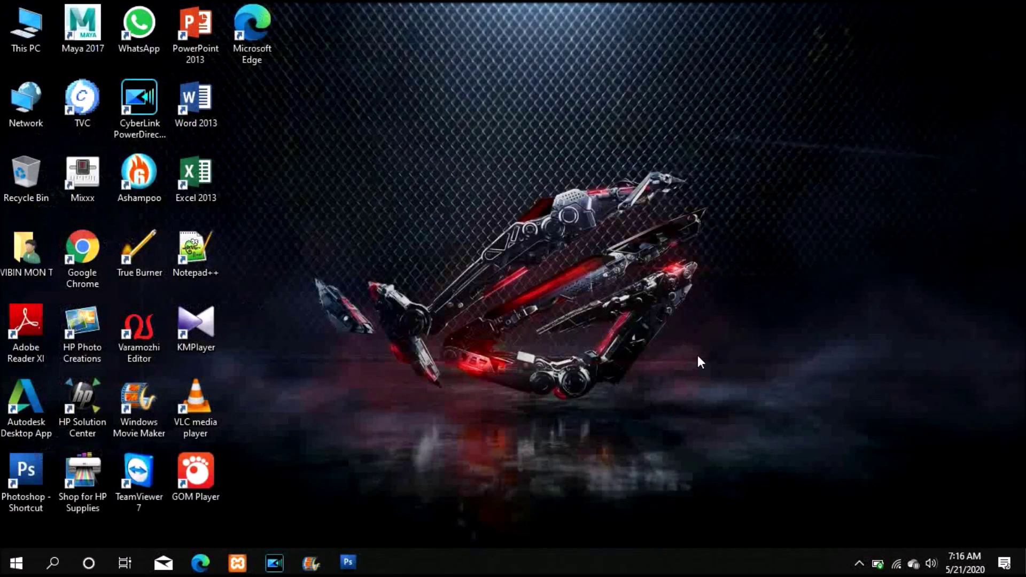